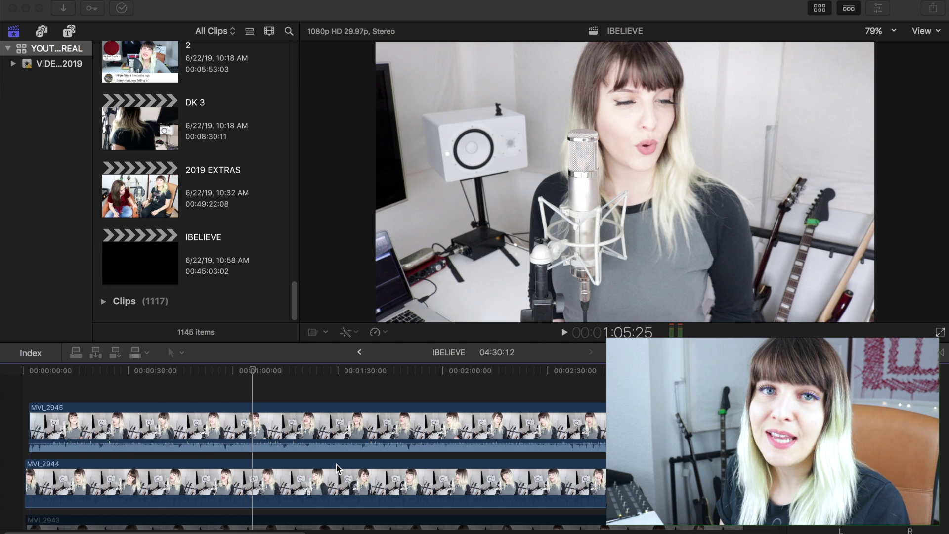
Step: Move the MVI_2911 clip to near the start of the timeline, just above the TCLDone 2 audio
scroll(237, 443, down, 15)
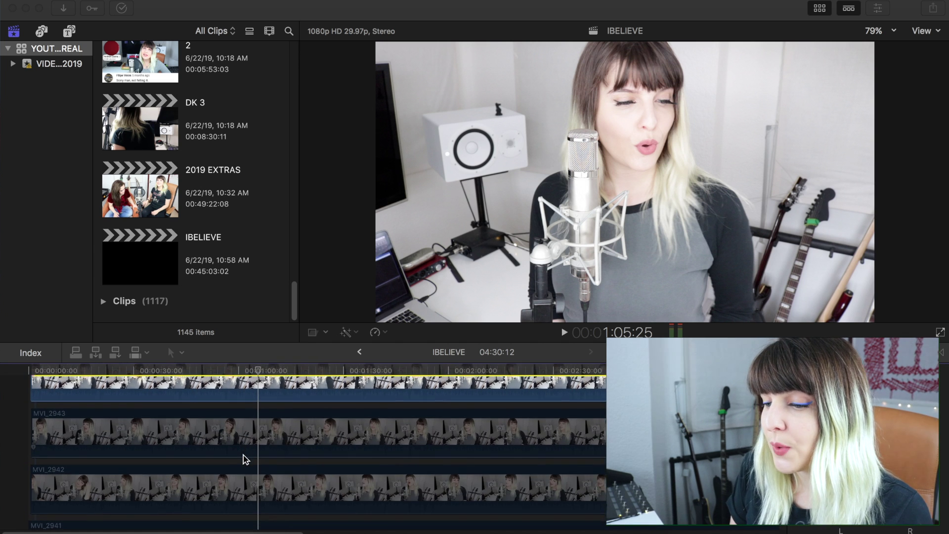
scroll(243, 455, down, 10)
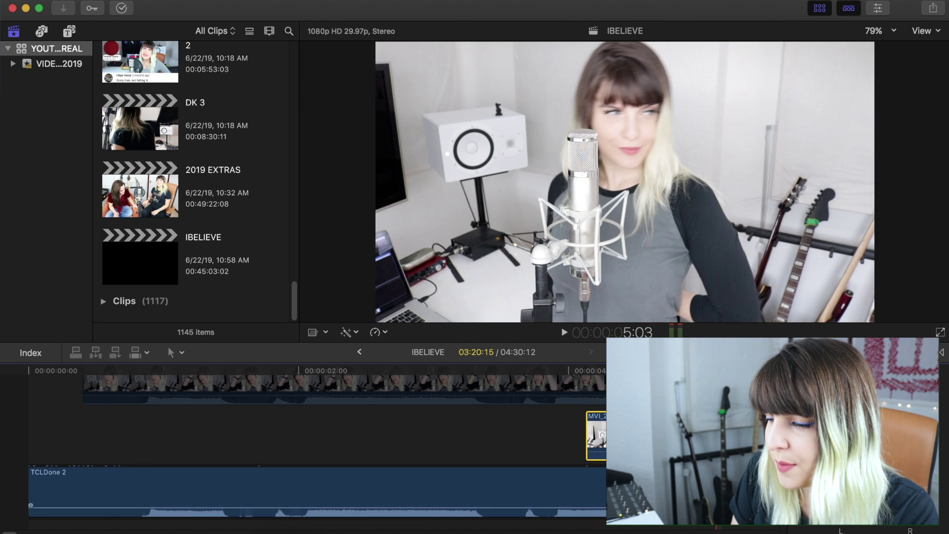
click(259, 489)
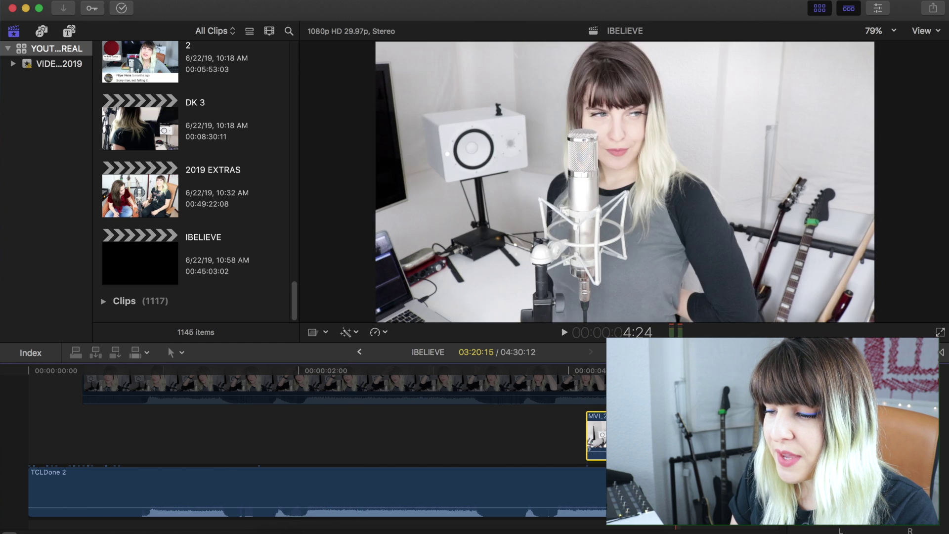
drag(681, 429, 197, 427)
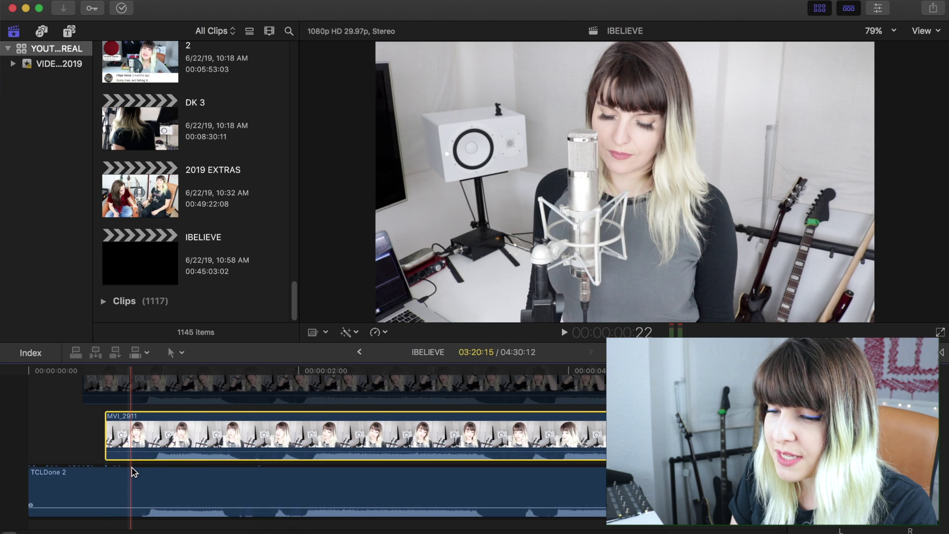
Step: Fine-align MVI_2911 with the TCLDone 2 audio by matching their waveforms near the start of the song
scroll(132, 467, up, 5)
scroll(131, 468, down, 3)
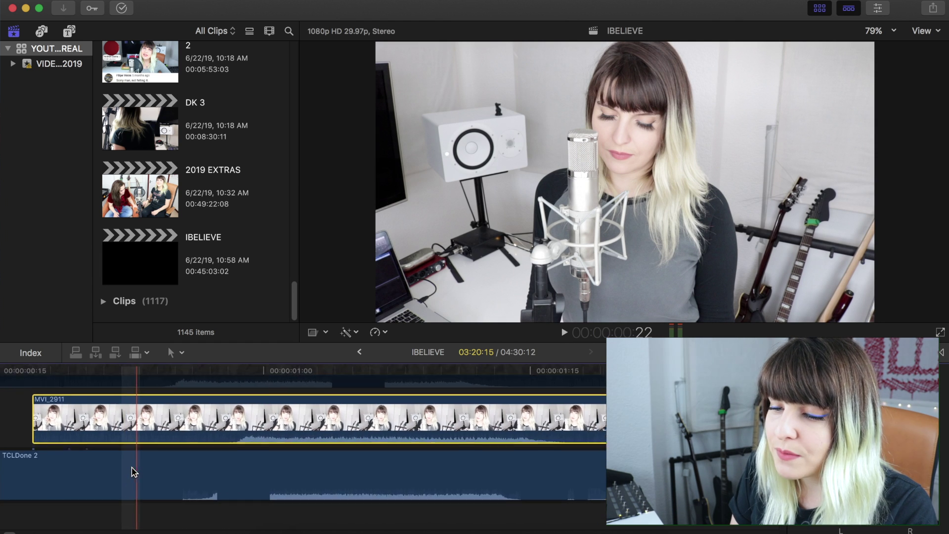
click(242, 371)
scroll(245, 404, up, 3)
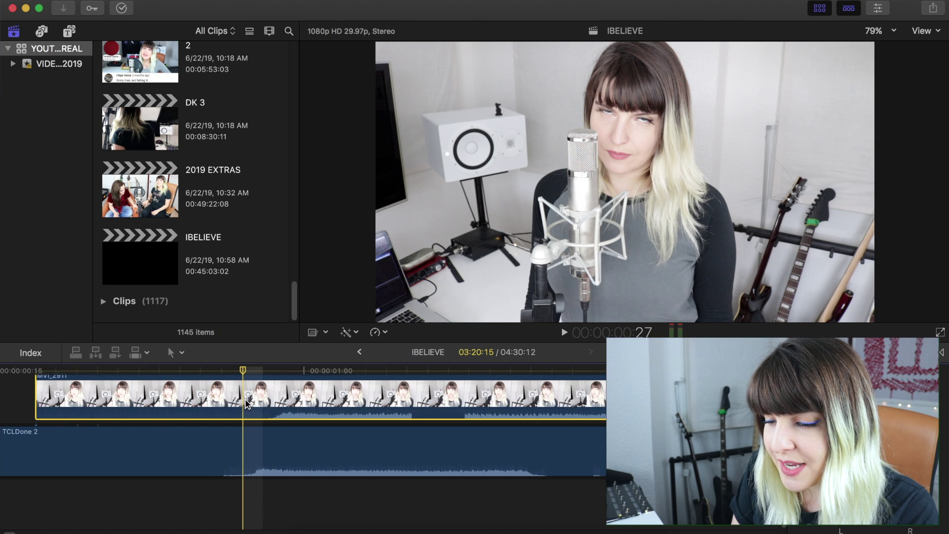
drag(360, 398, 284, 398)
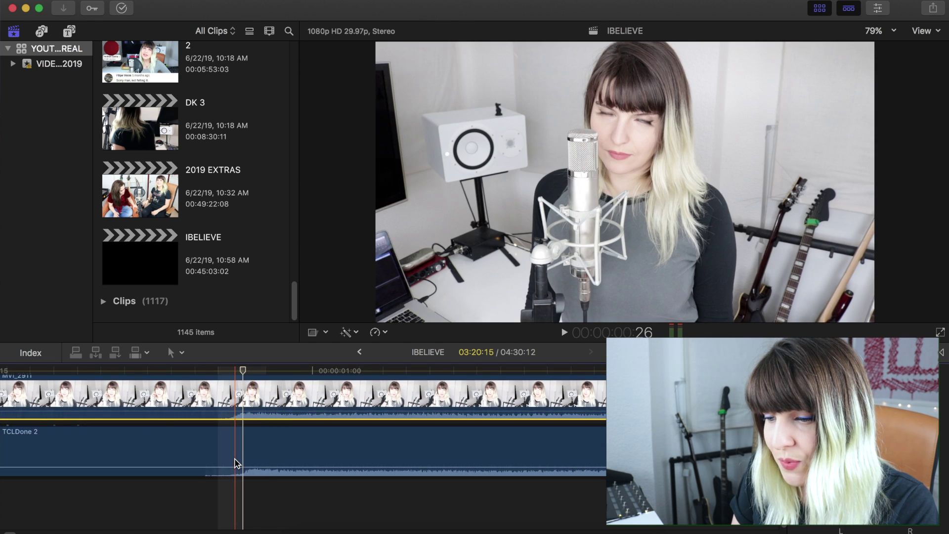
scroll(236, 463, down, 5)
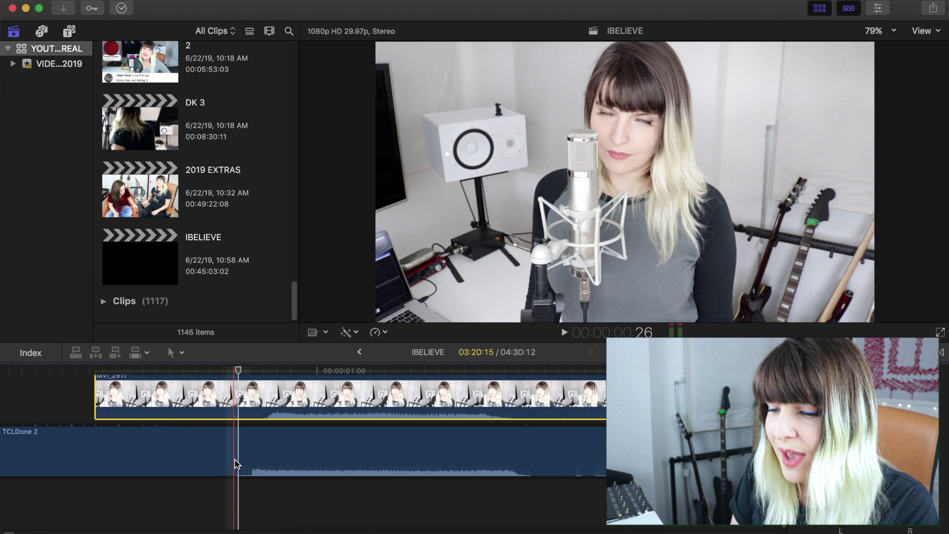
scroll(236, 463, down, 5)
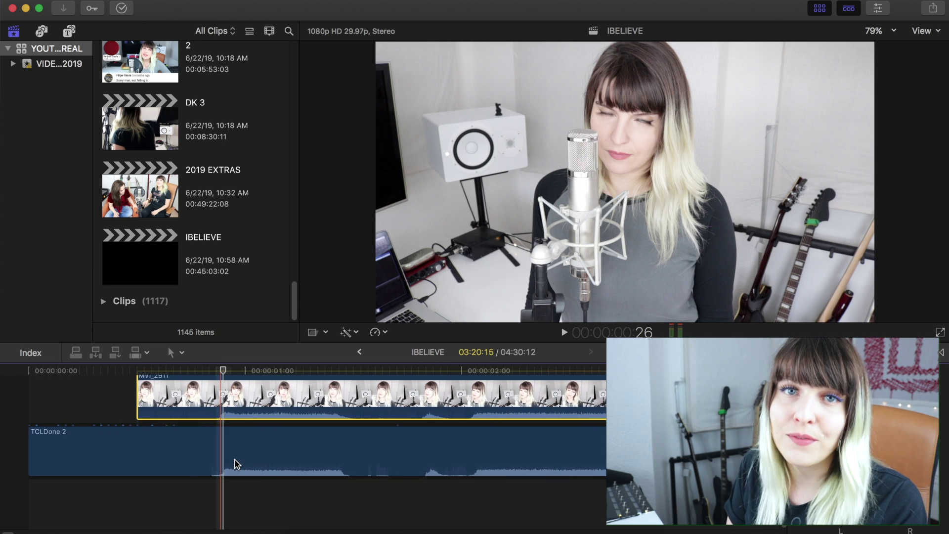
scroll(200, 435, down, 5)
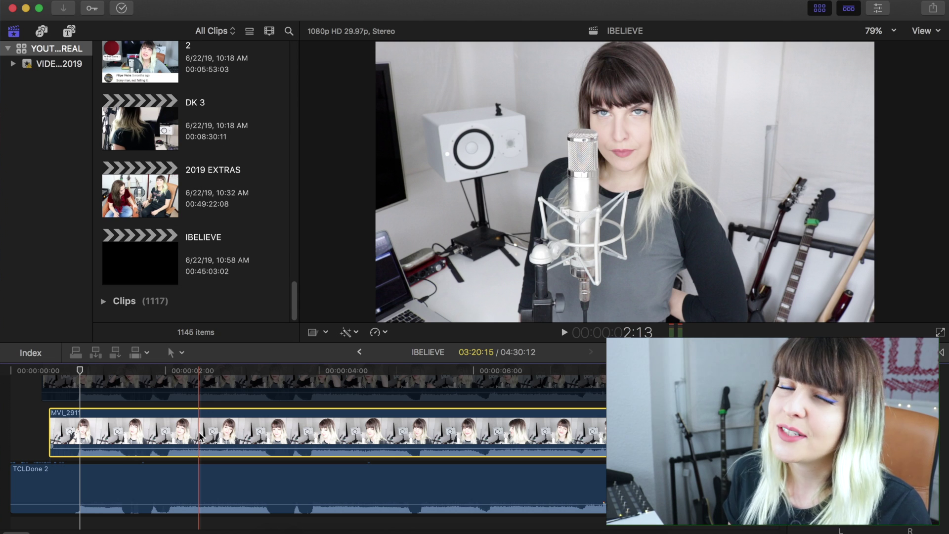
Step: Lower the audio volume of the MVI_2911 clip to silence so only the TCLDone 2 track is heard
scroll(199, 435, right, 1)
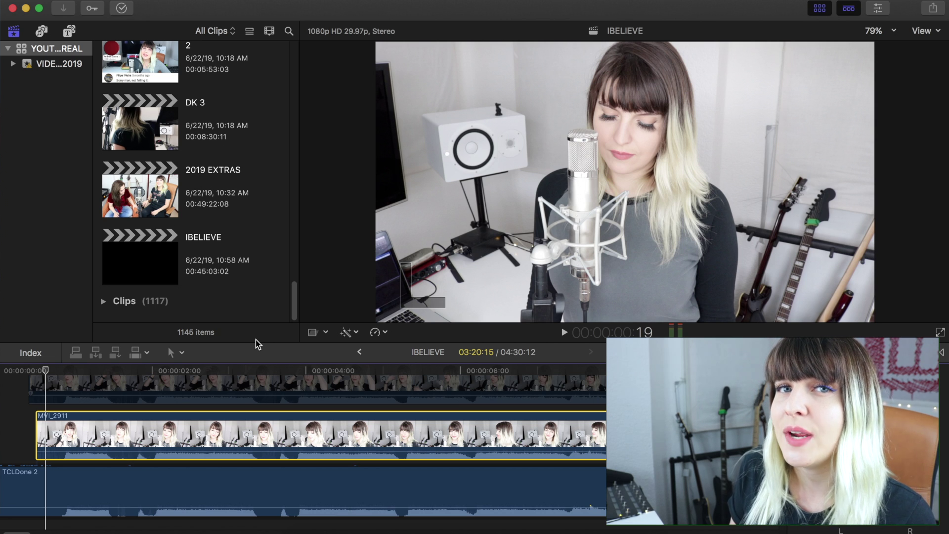
scroll(194, 478, down, 2)
scroll(194, 478, left, 2)
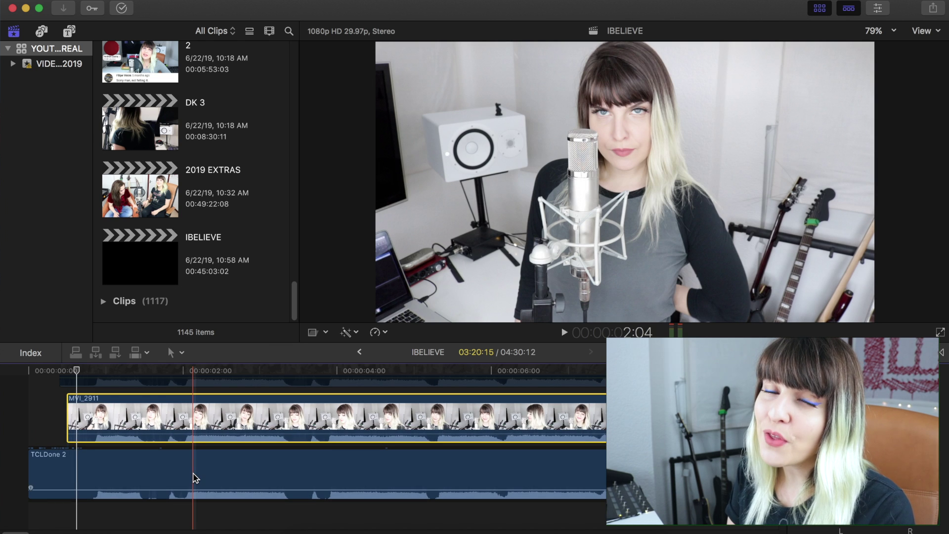
drag(197, 436, 198, 459)
scroll(200, 460, up, 3)
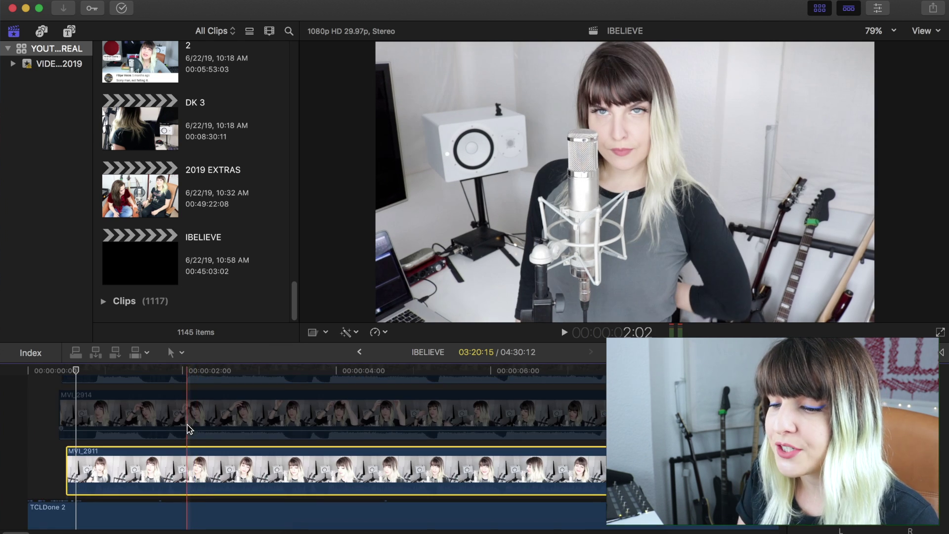
scroll(187, 434, down, 4)
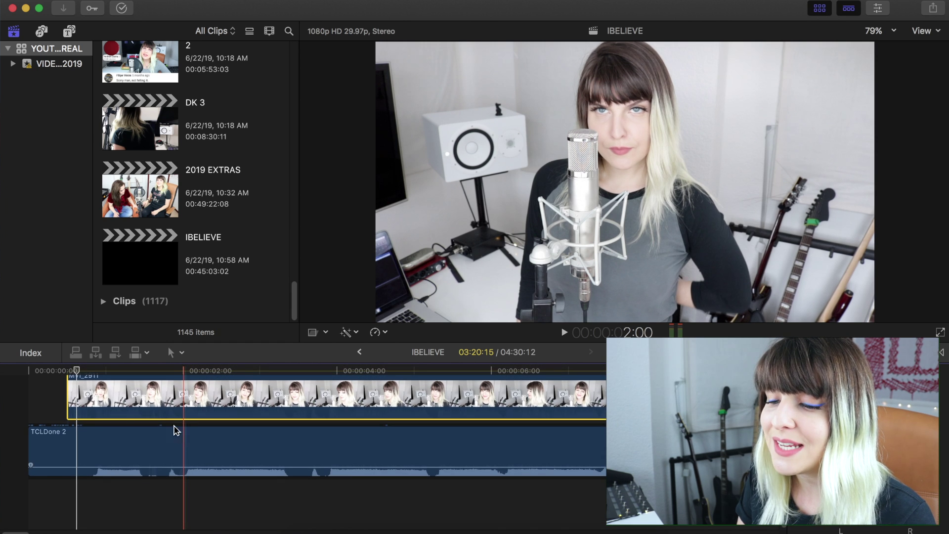
scroll(55, 435, up, 3)
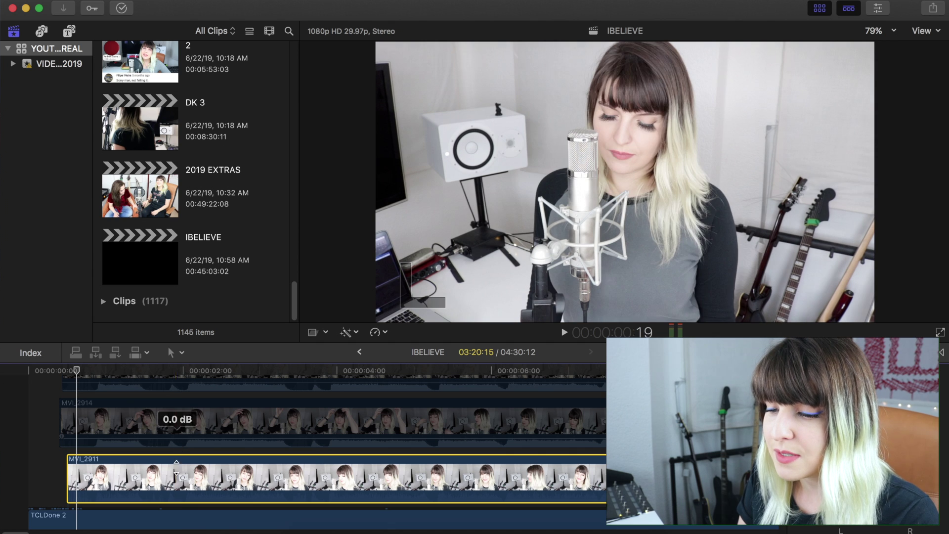
scroll(180, 429, up, 4)
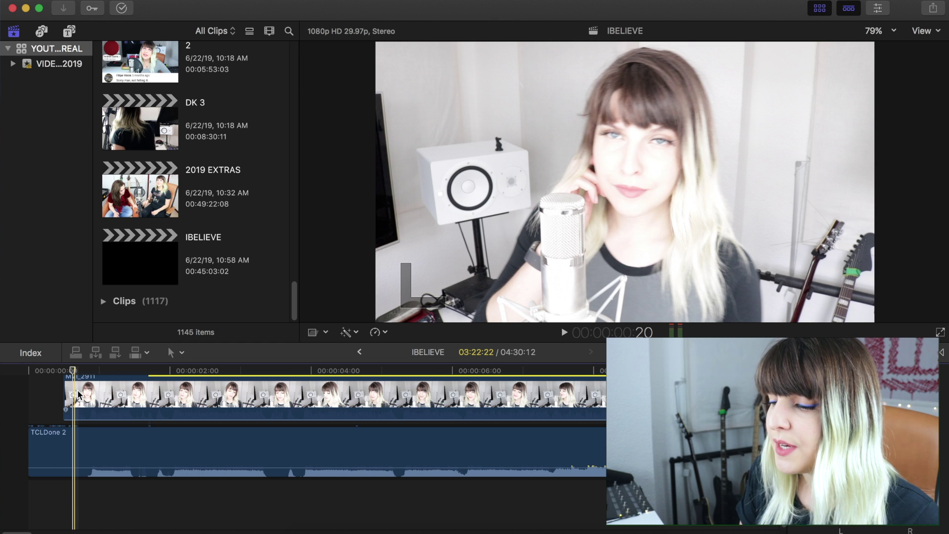
Step: Examine the MVI_2911 take along the timeline over roughly the first 21 seconds of the song
scroll(148, 395, right, 10)
scroll(148, 395, up, 2)
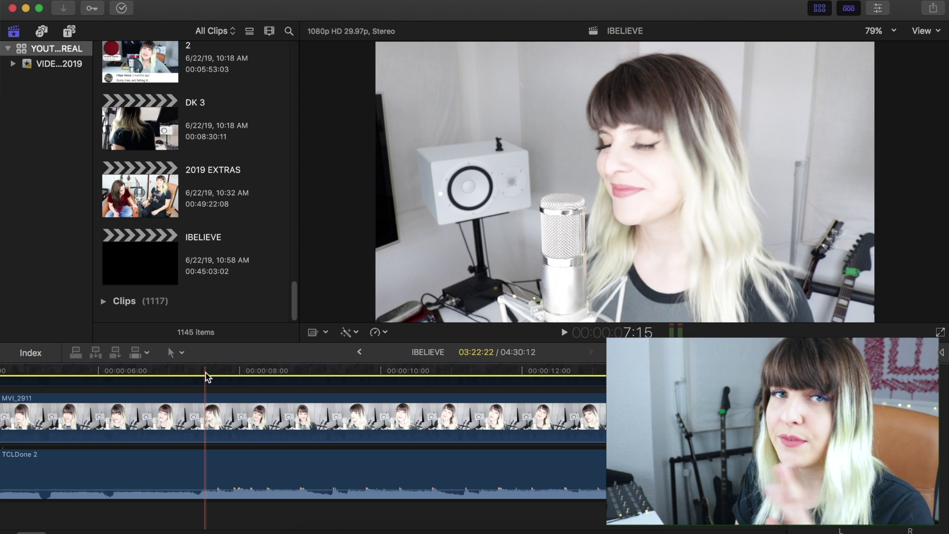
scroll(208, 377, left, 3)
scroll(208, 377, down, 1)
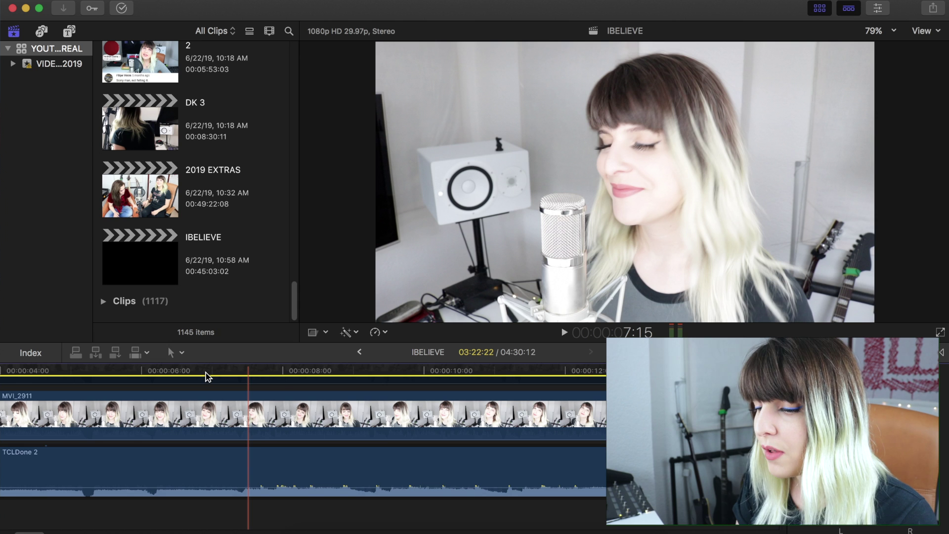
scroll(417, 375, right, 15)
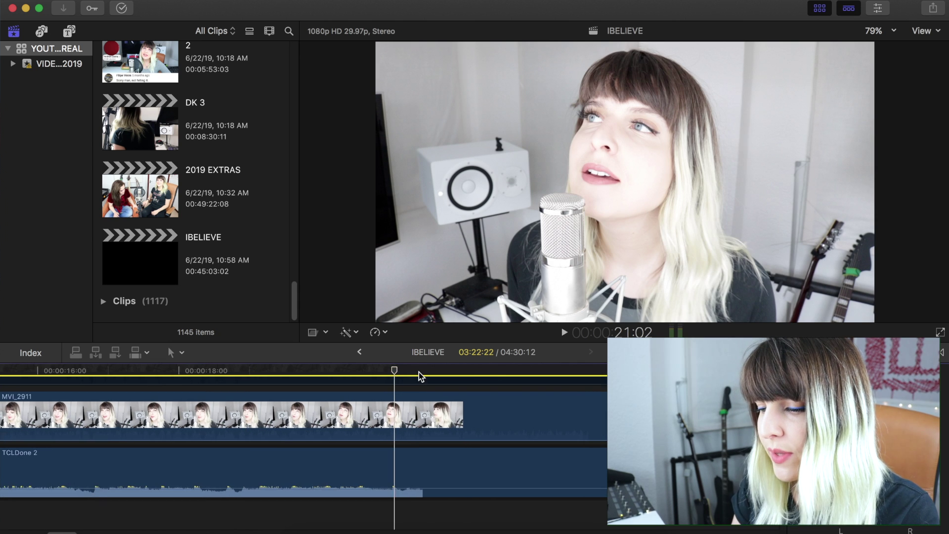
scroll(419, 376, left, 3)
scroll(419, 375, up, 1)
scroll(419, 375, left, 4)
scroll(419, 376, up, 1)
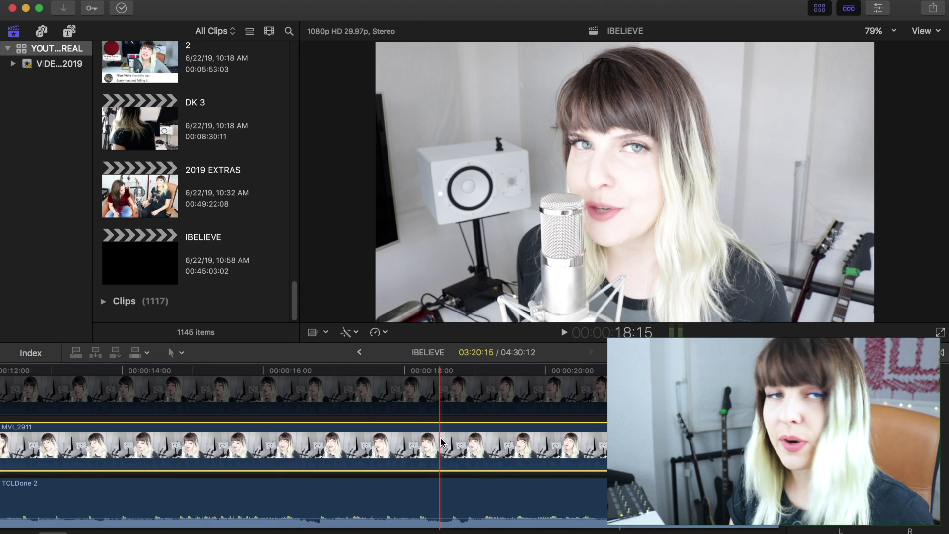
Step: Disable MVI_2911, enable the MVI_2914 take and play it from about 16 seconds
scroll(346, 386, left, 1)
scroll(346, 385, up, 1)
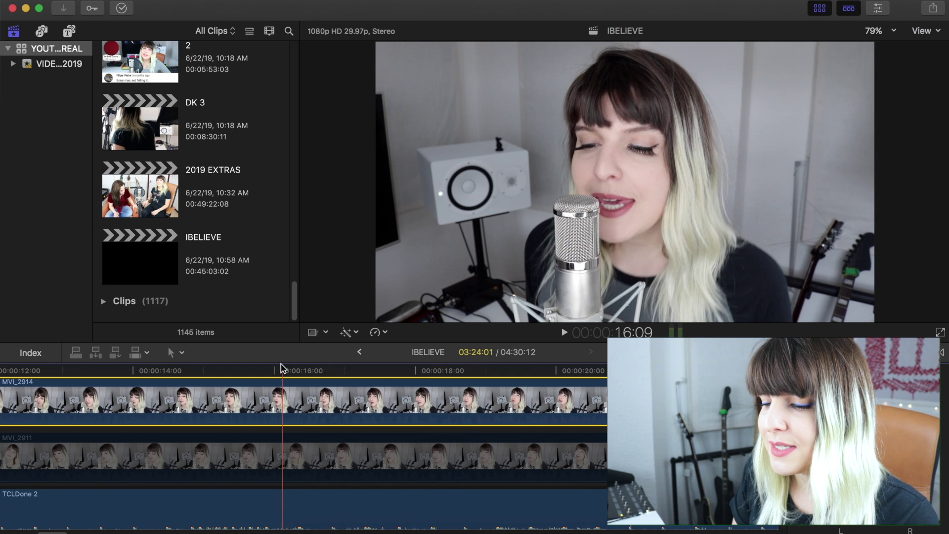
key(space)
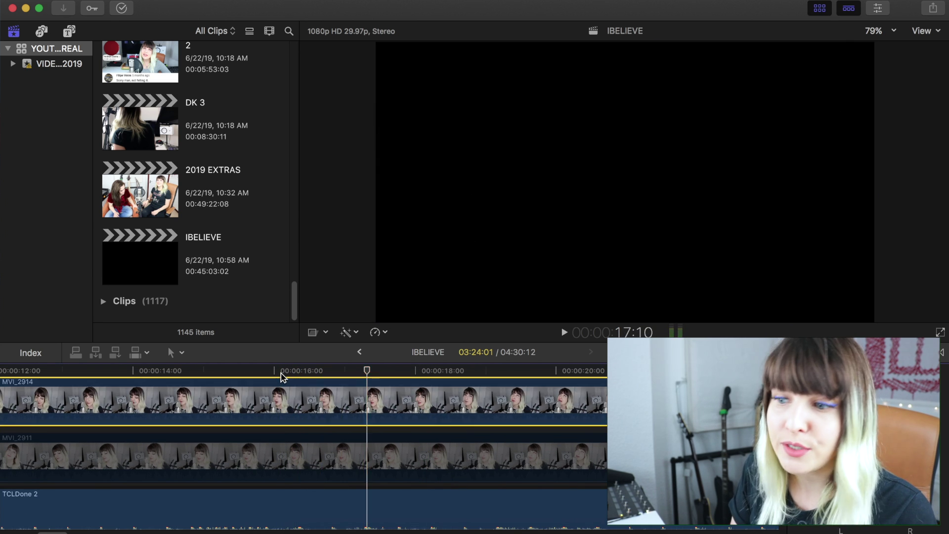
Step: Disable MVI_2914 and play the enabled MVI_2916 take from about 15 to 20 seconds
scroll(321, 390, up, 5)
scroll(321, 391, left, 1)
click(284, 465)
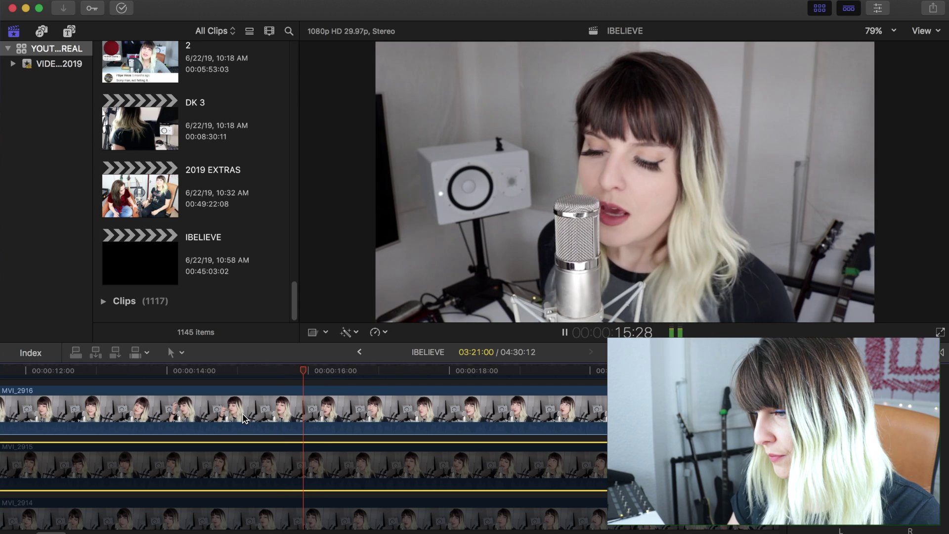
scroll(243, 418, right, 1)
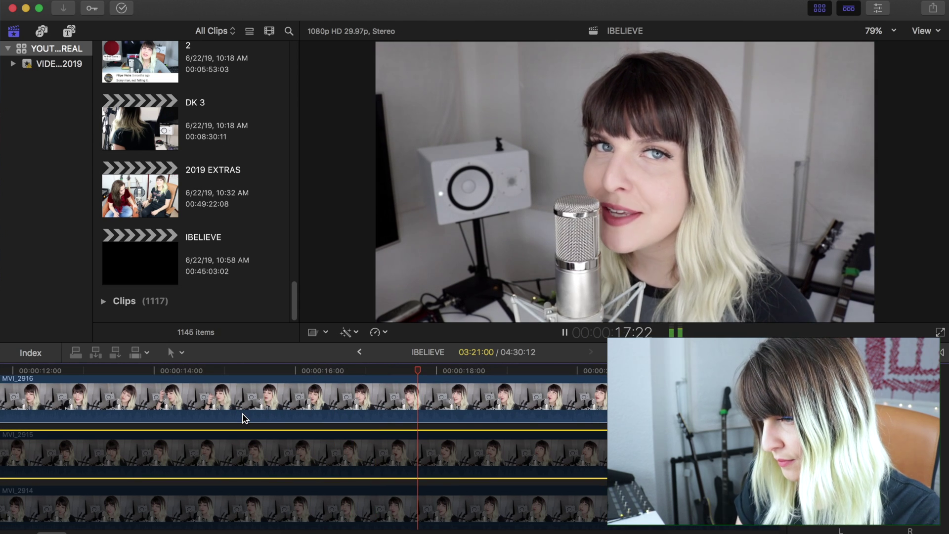
scroll(243, 417, up, 1)
scroll(243, 417, up, 2)
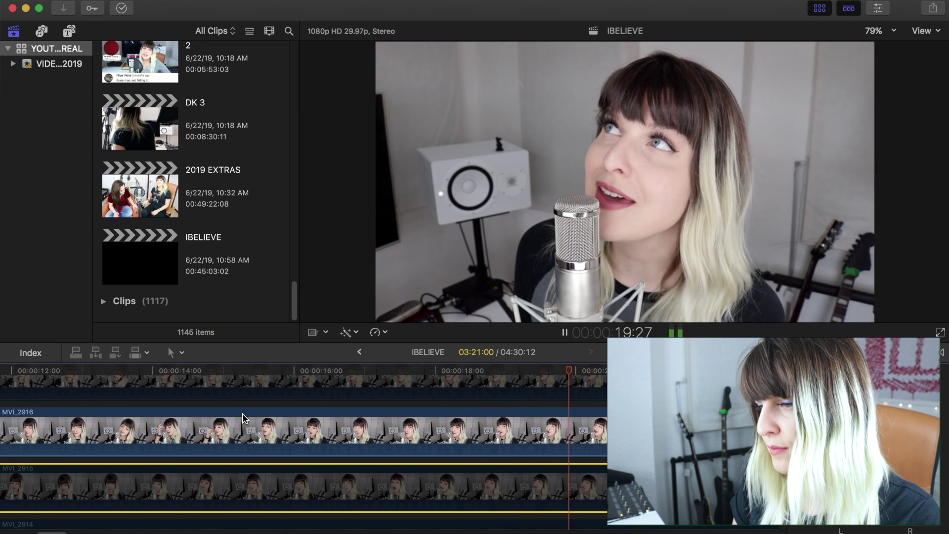
Step: Disable MVI_2916, preview the MVI_2917 take at the same passage and disable it as well
scroll(303, 451, up, 8)
scroll(303, 451, left, 1)
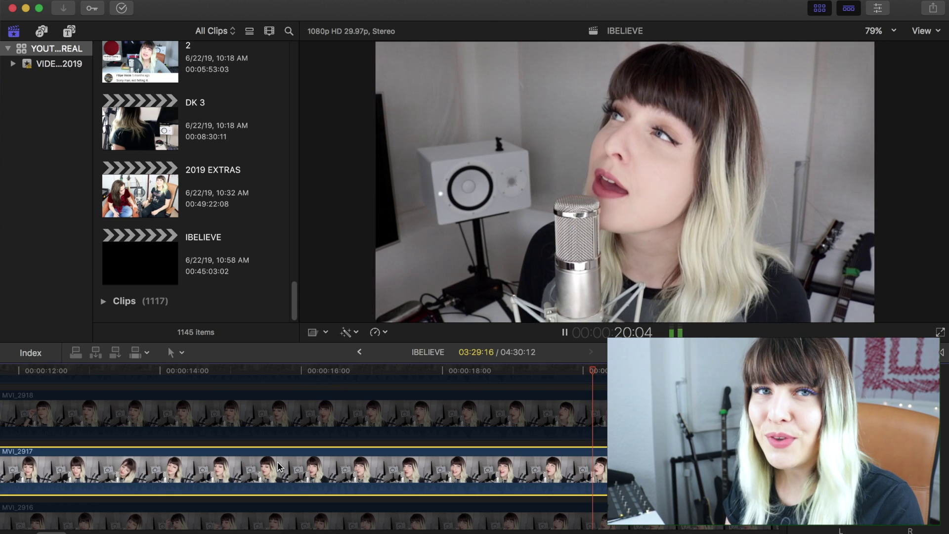
click(277, 468)
scroll(316, 464, up, 8)
scroll(316, 464, left, 1)
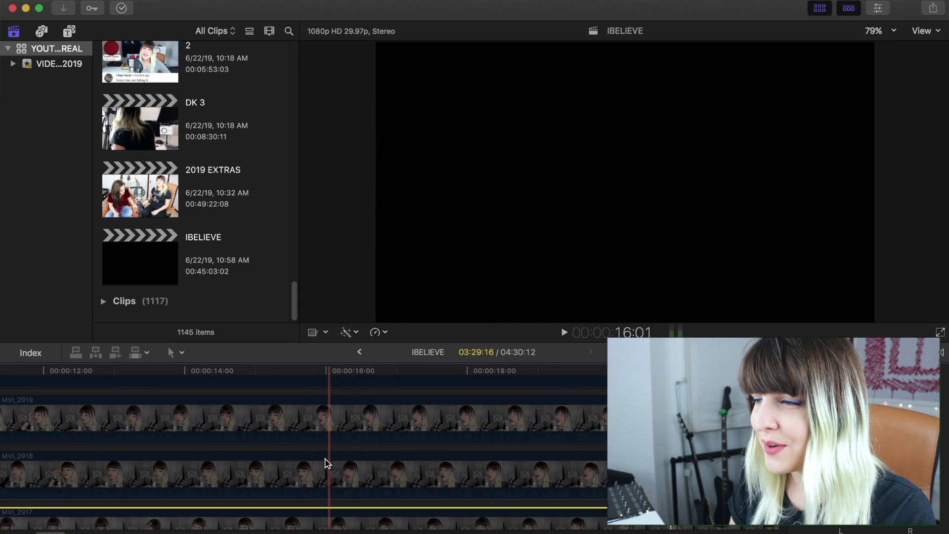
Step: Enable the MVI_2942 take higher up in the clip stack and play it up to about 20 seconds
scroll(325, 421, down, 4)
scroll(325, 421, left, 2)
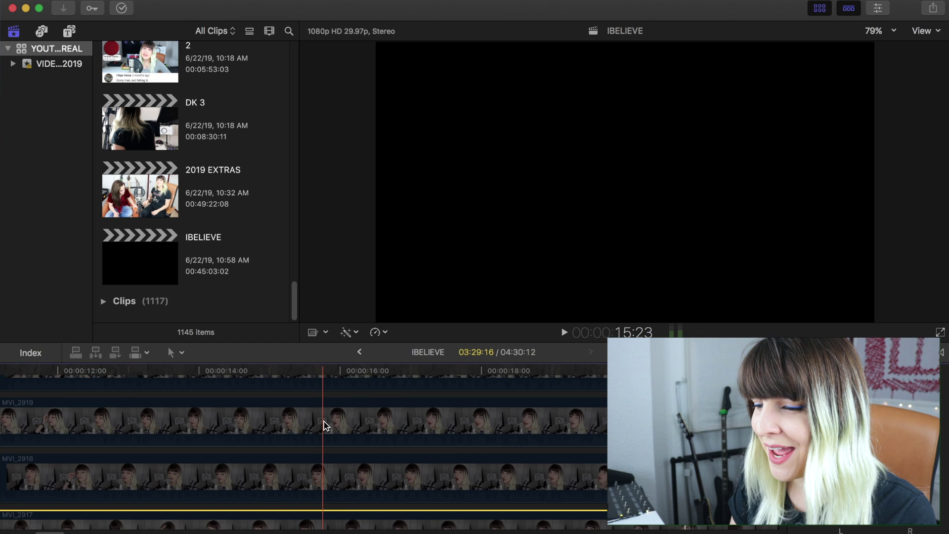
scroll(325, 425, up, 10)
scroll(324, 425, left, 1)
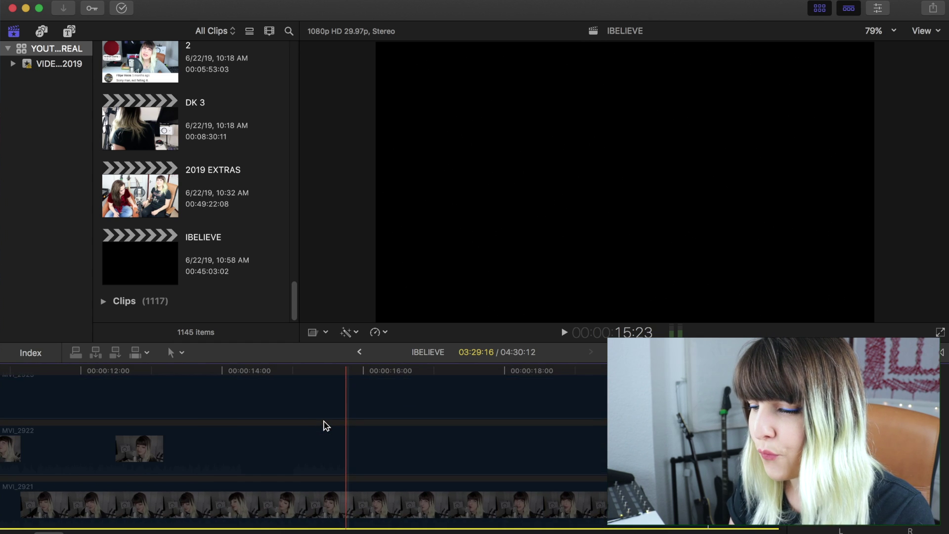
scroll(325, 425, up, 10)
scroll(324, 425, left, 1)
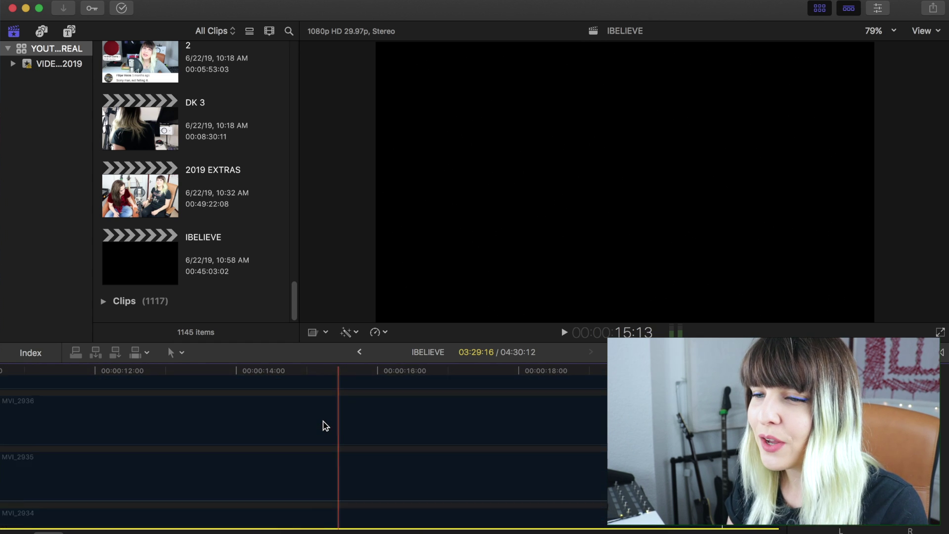
scroll(324, 425, up, 3)
scroll(324, 425, left, 1)
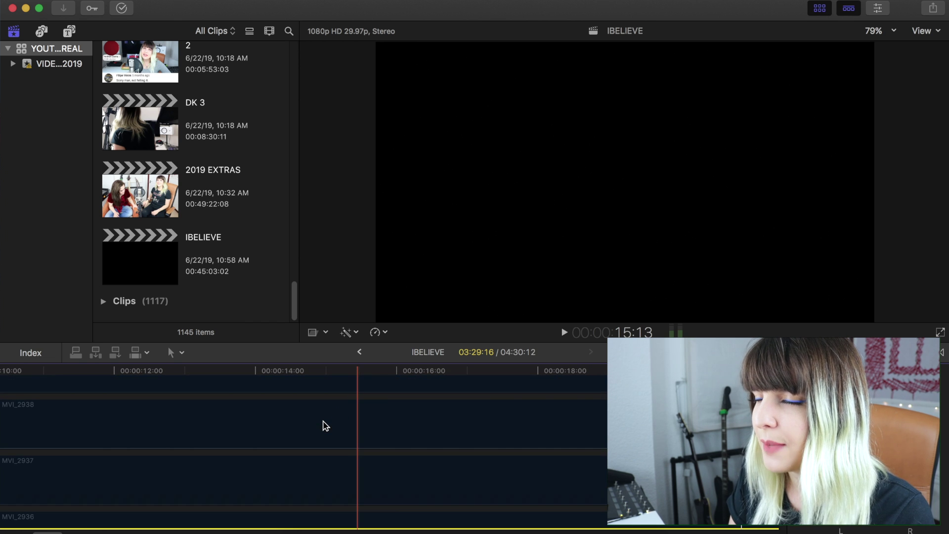
scroll(325, 425, up, 8)
scroll(325, 425, right, 1)
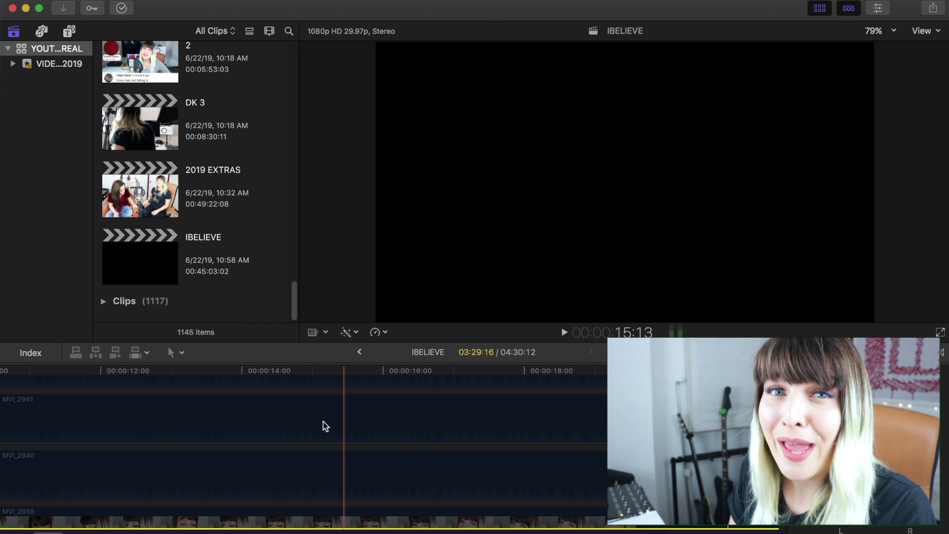
scroll(325, 426, up, 3)
key(space)
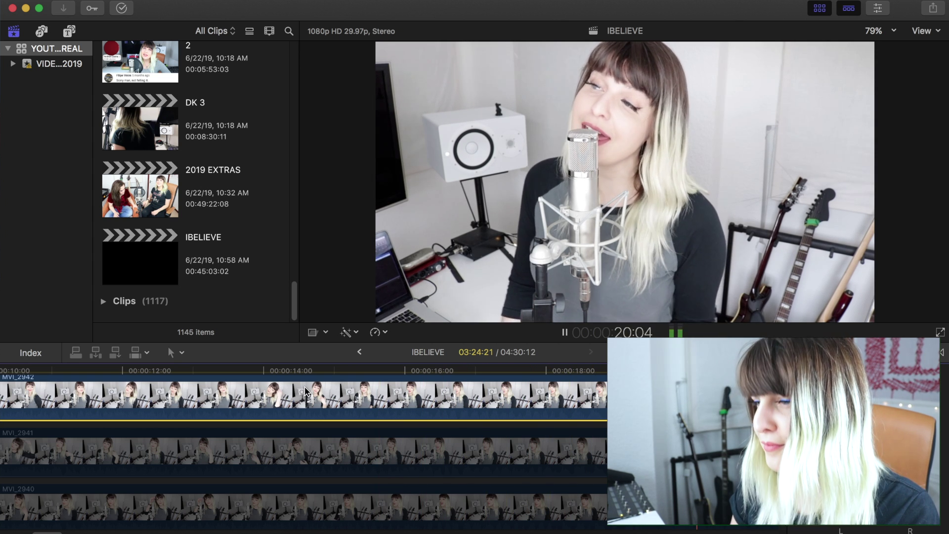
Step: Blade MVI_2942 just before 16 and 18 seconds, and disable the part following the second cut
key(space)
key(b)
click(300, 407)
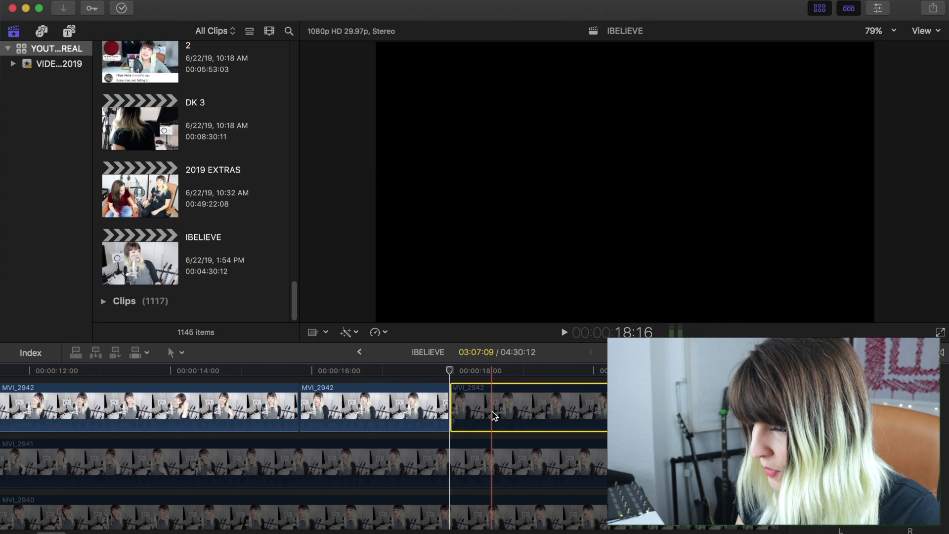
Step: Preview the MVI_2937 take around 18 seconds, and trim the end of the short MVI_2942 piece to between 17 and 18 seconds
scroll(492, 411, down, 3)
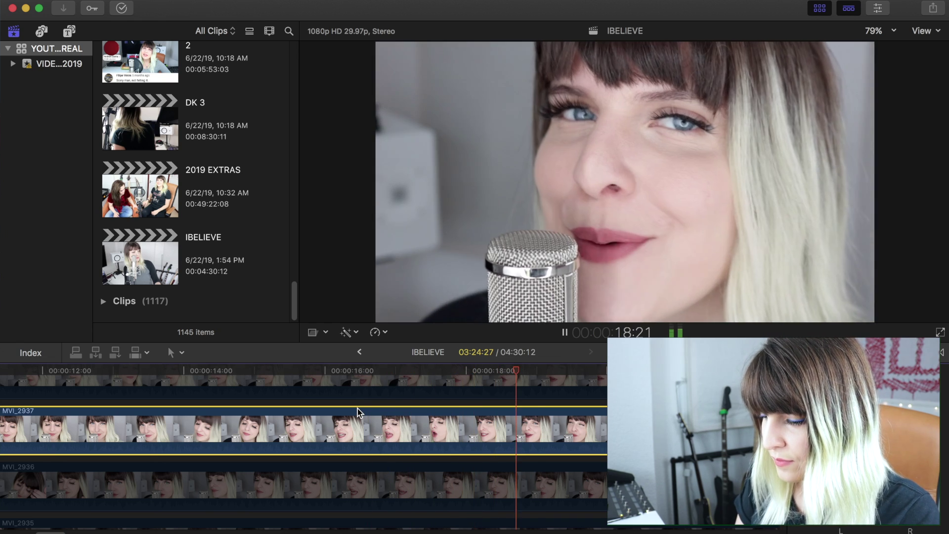
key(space)
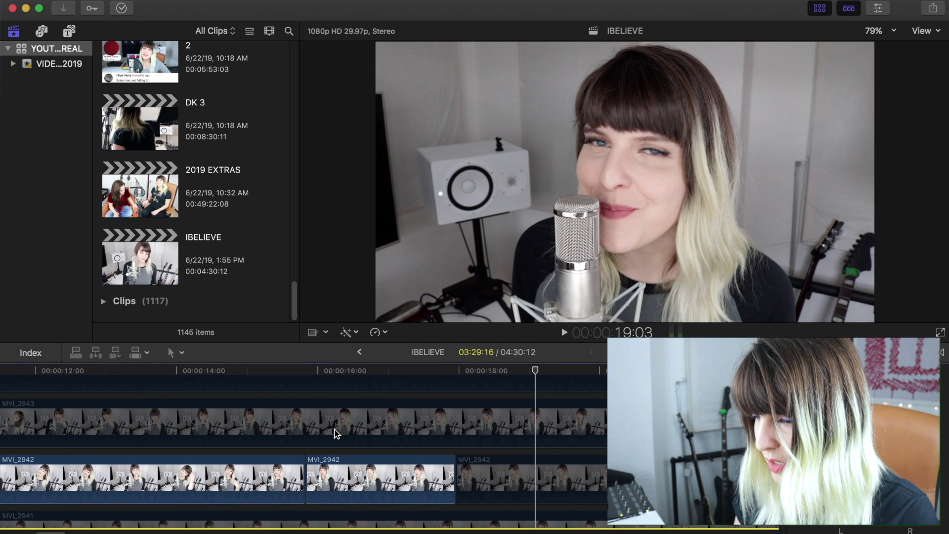
key(space)
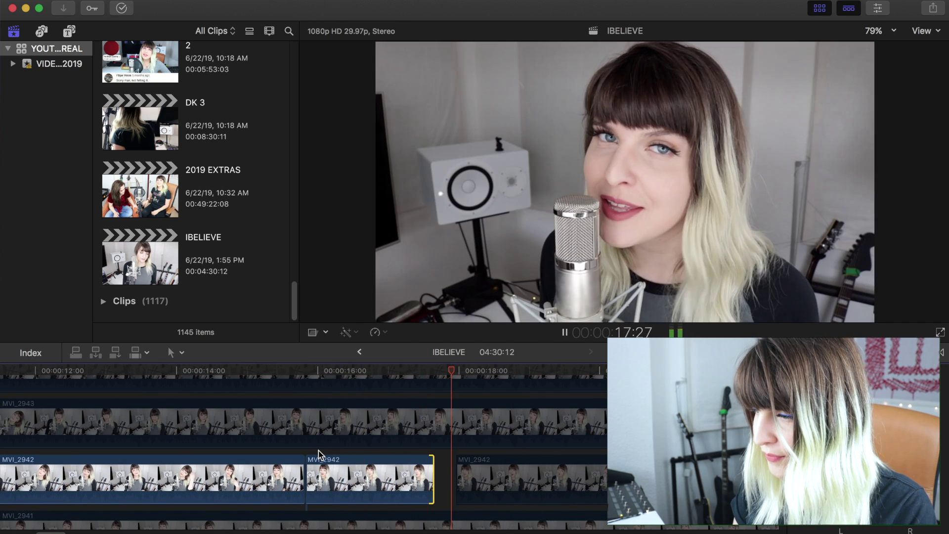
Step: Play the transition out of the shortened MVI_2942 piece through to about 20 seconds
scroll(318, 450, down, 2)
scroll(318, 455, down, 2)
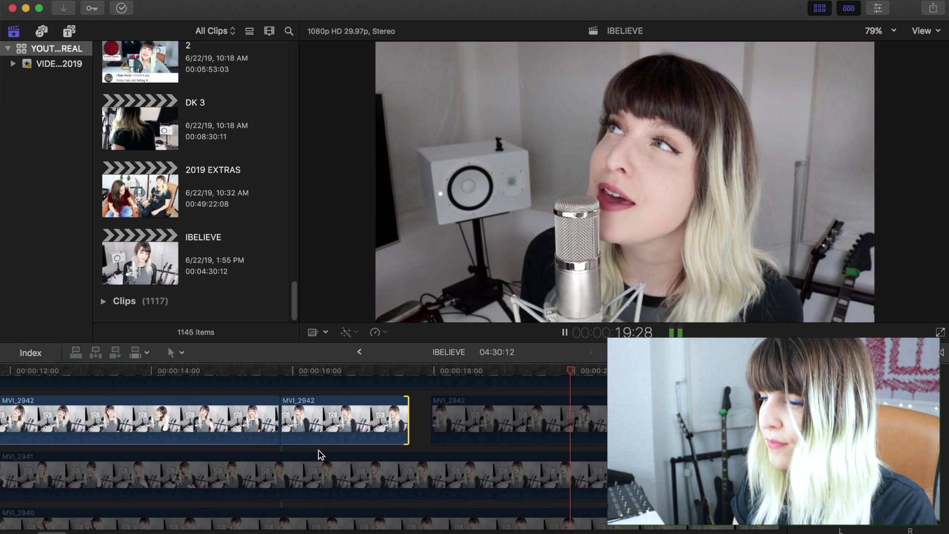
scroll(318, 453, up, 2)
key(space)
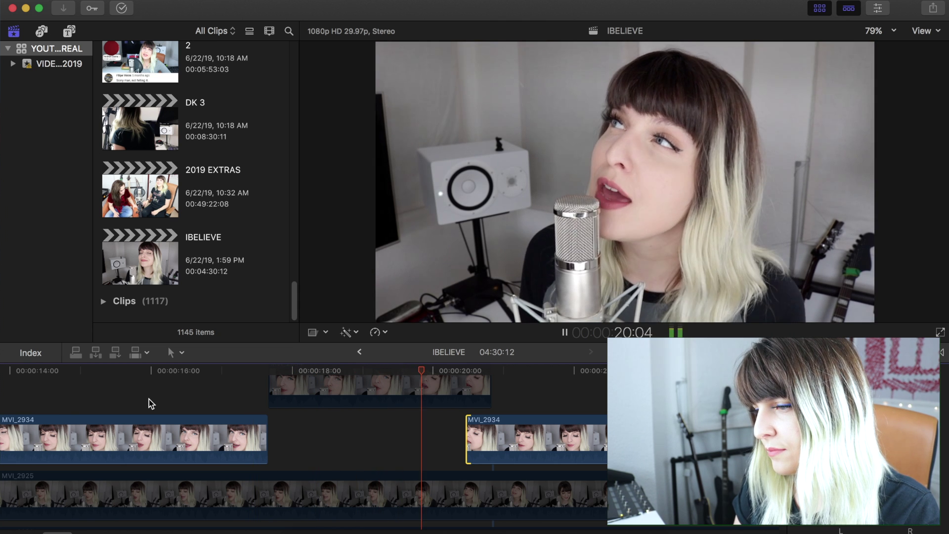
key(space)
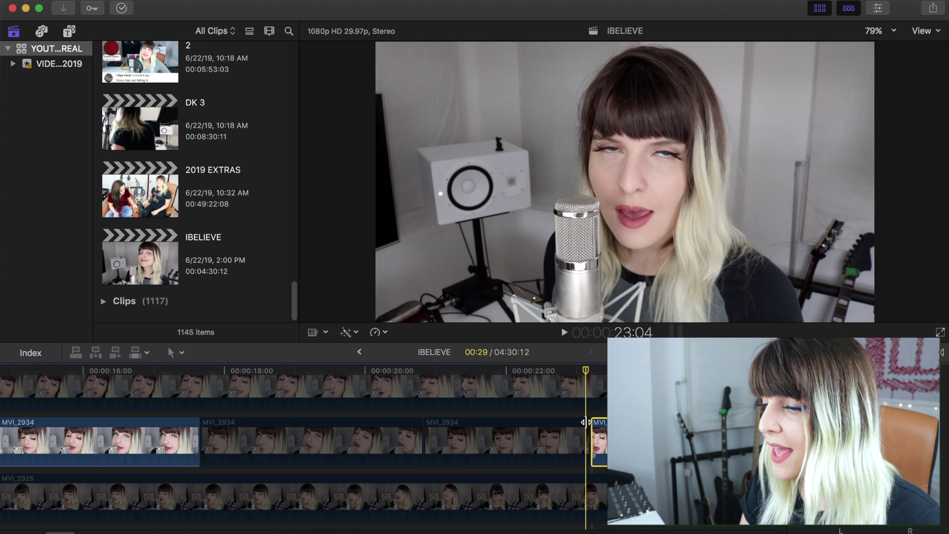
Step: Extend the start of the enabled MVI_2934 piece slightly earlier near 23 seconds, and play the sequence from about 16 to 27 seconds
key(Right)
key(Right)
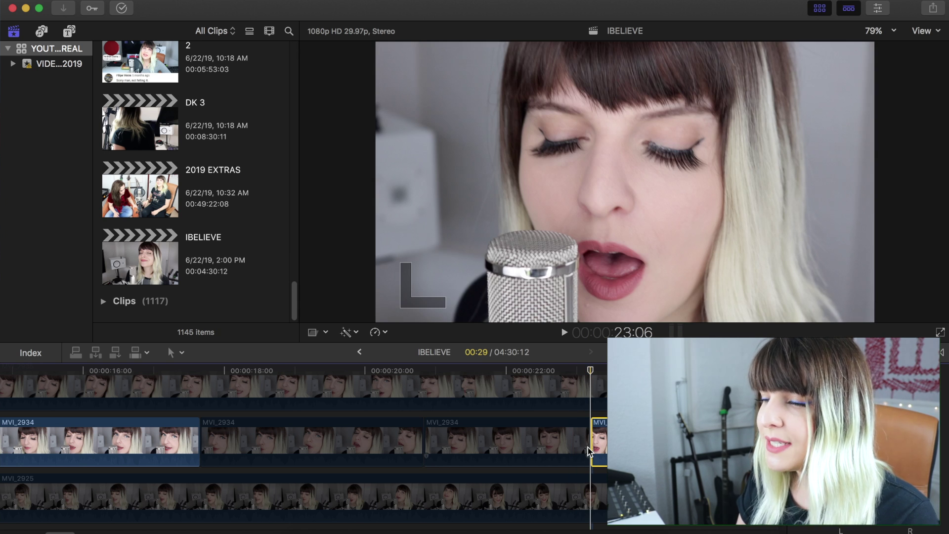
mouse_move(587, 462)
mouse_down()
mouse_move(570, 457)
mouse_move(588, 465)
mouse_move(579, 463)
mouse_up()
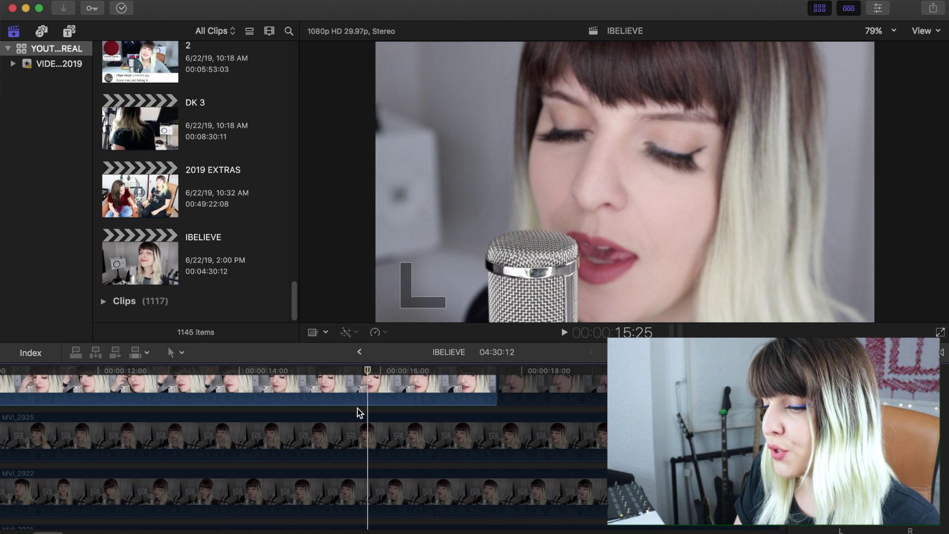
key(space)
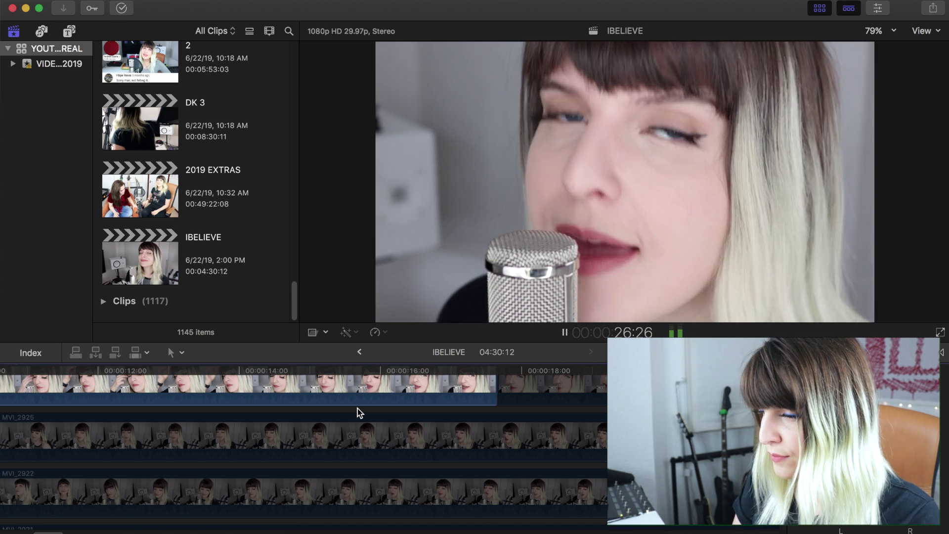
key(space)
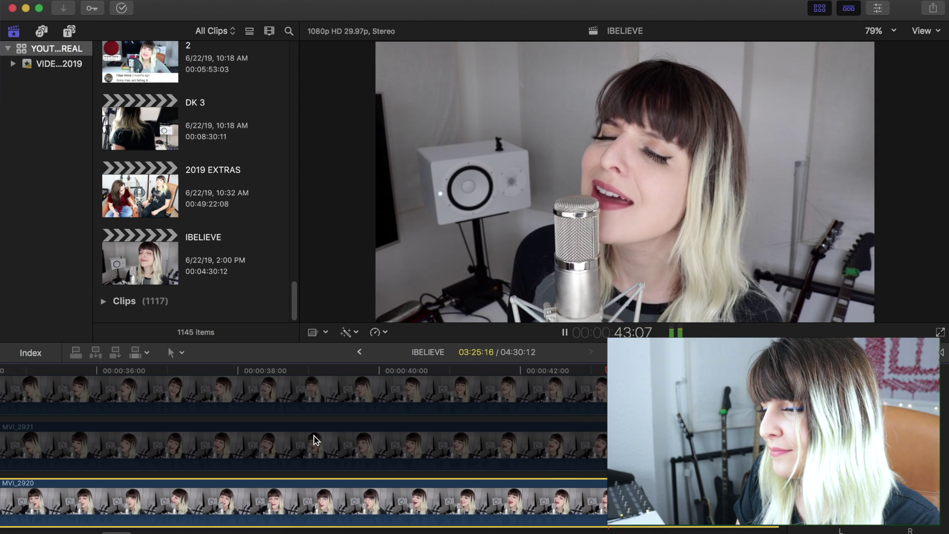
Step: Compare the MVI_2920 and MVI_2917 takes over the passage from about 38 to 43 seconds
key(space)
scroll(315, 440, down, 1)
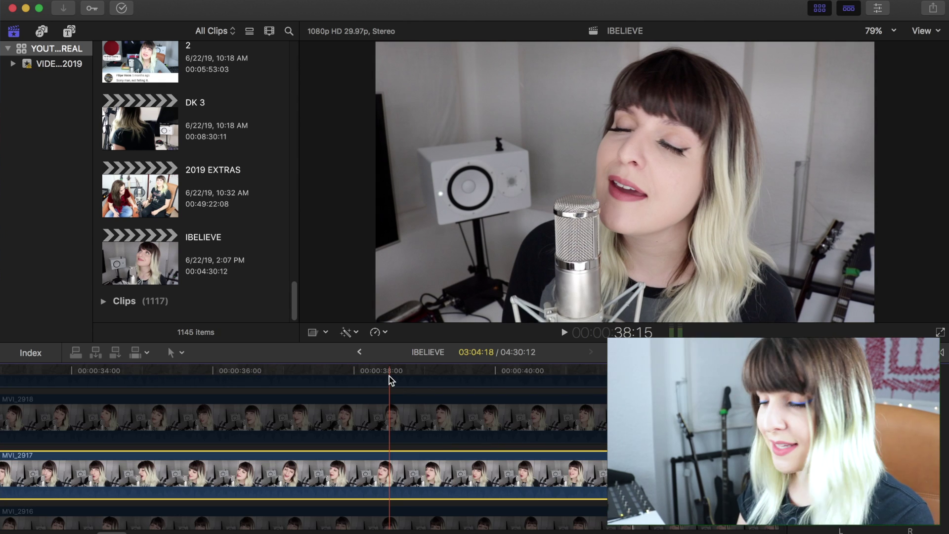
key(space)
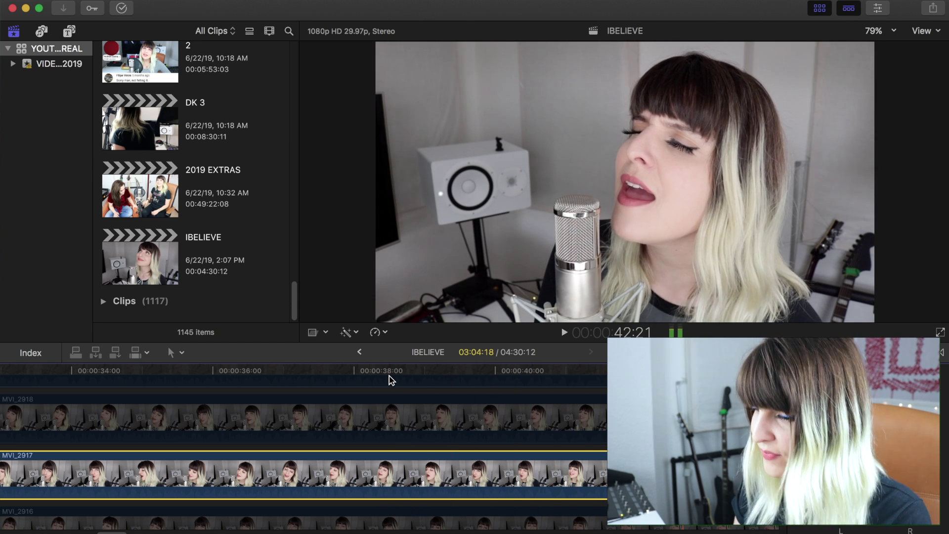
Step: Blade the enabled MVI_2917 take at about 39 seconds
click(391, 374)
key(b)
click(428, 471)
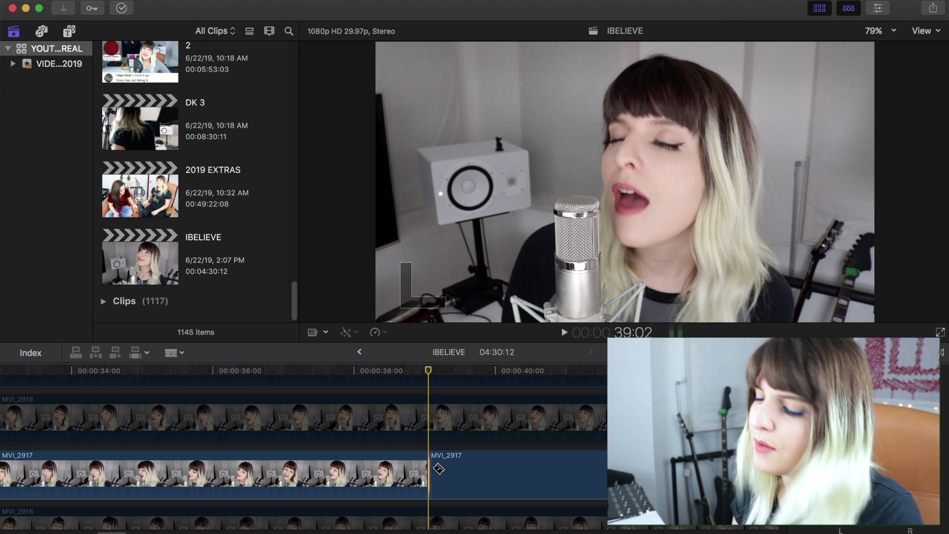
Step: Play the close-up takes, including MVI_2934, over the passage from about 41 to 44 seconds
key(space)
scroll(447, 444, right, 2)
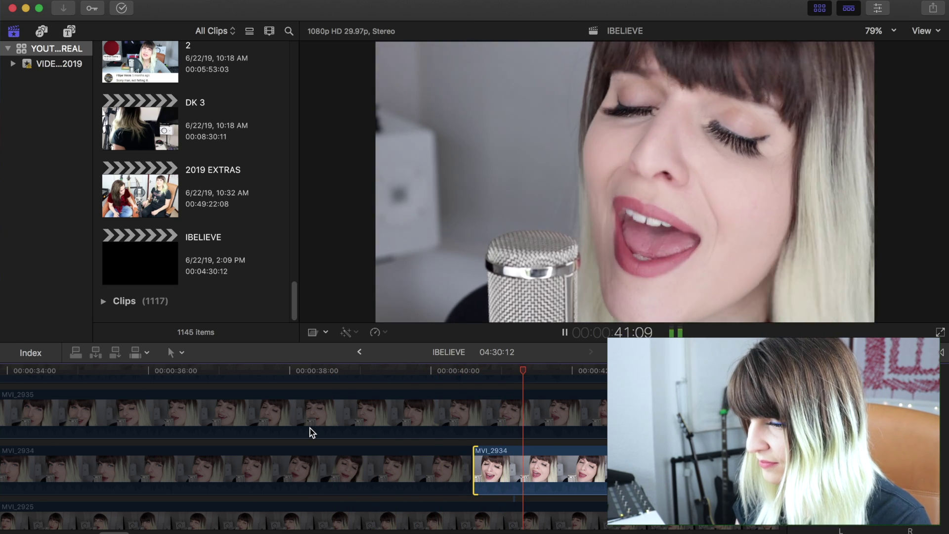
key(space)
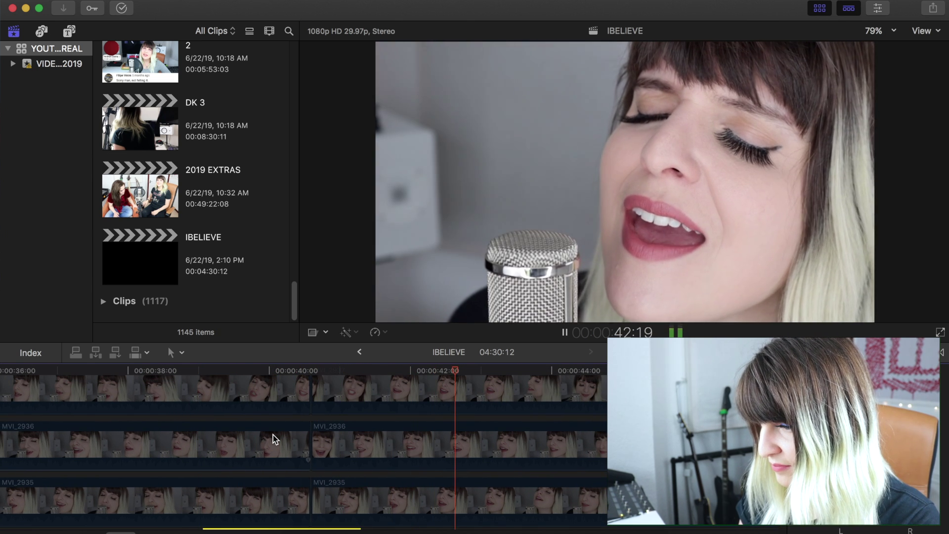
key(space)
scroll(392, 480, right, 3)
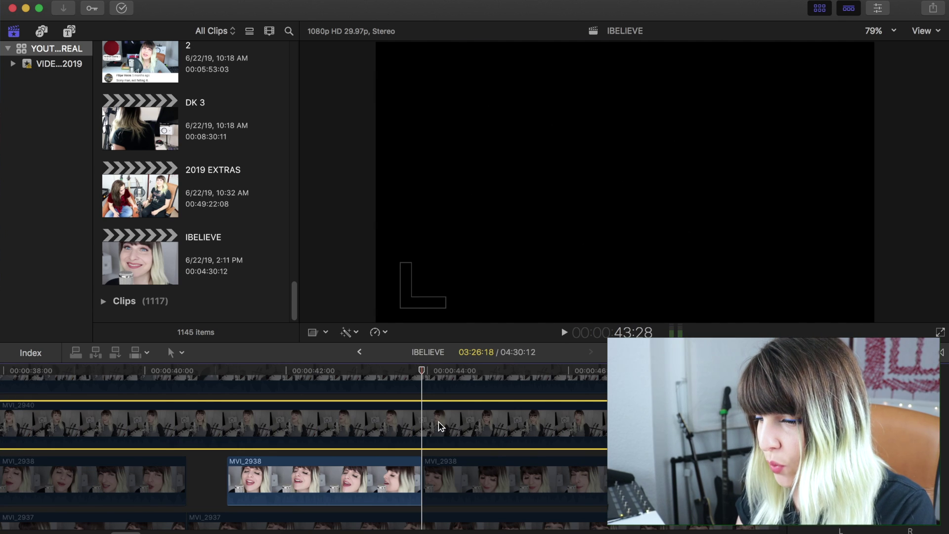
Step: Blade MVI_2940 just before 44 seconds, enable the part following the cut and play it to about 47 seconds
click(429, 435)
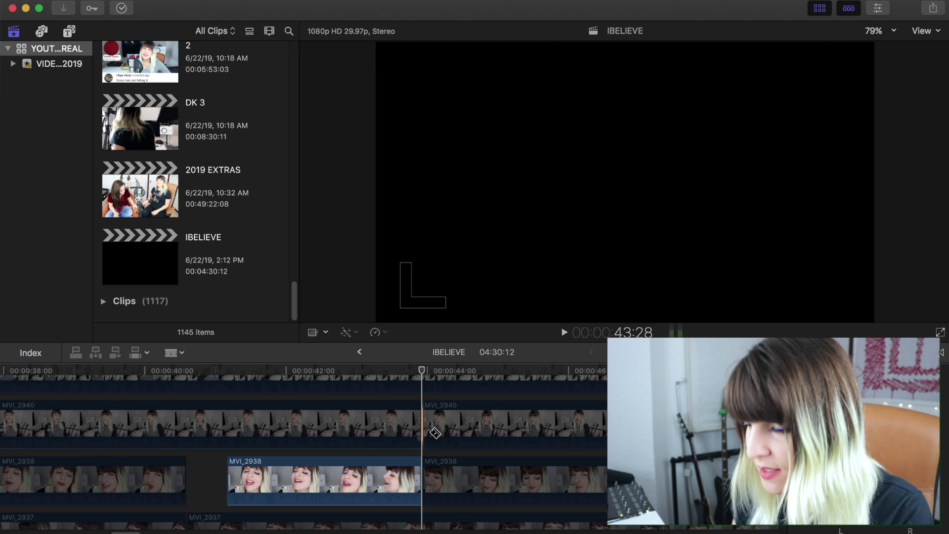
key(a)
click(435, 434)
key(space)
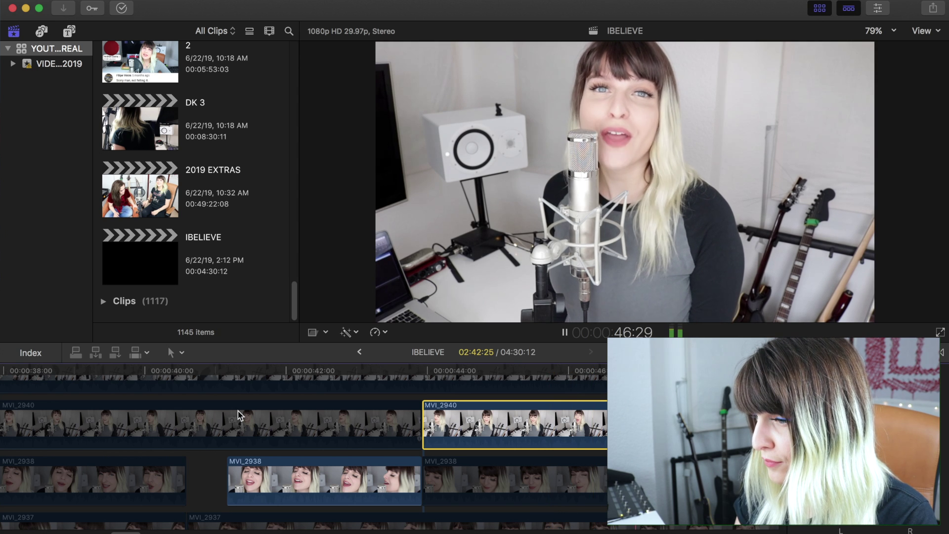
Step: Blade MVI_2942 at about 47.5 seconds and MVI_2937 at about 49.5 seconds, and disable the MVI_2937 part following its cut
scroll(239, 411, right, 3)
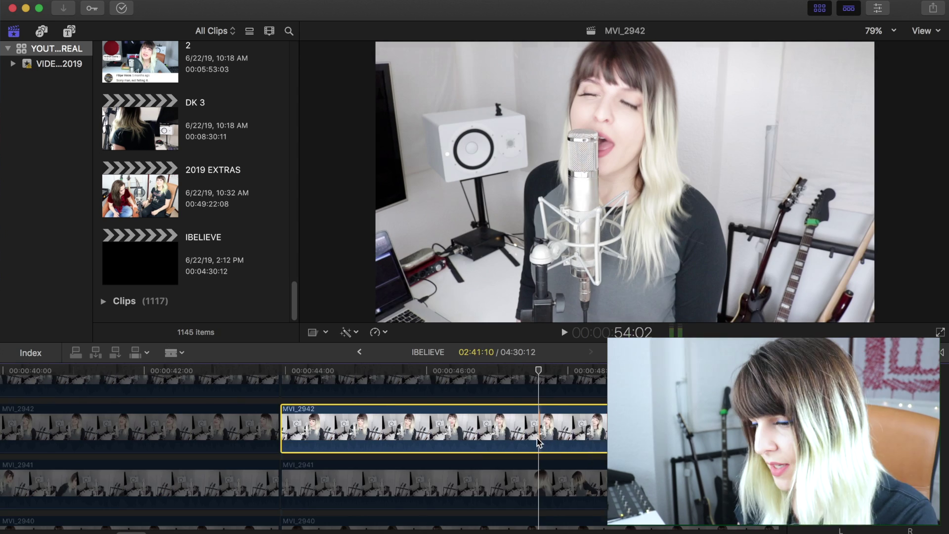
key(b)
click(537, 438)
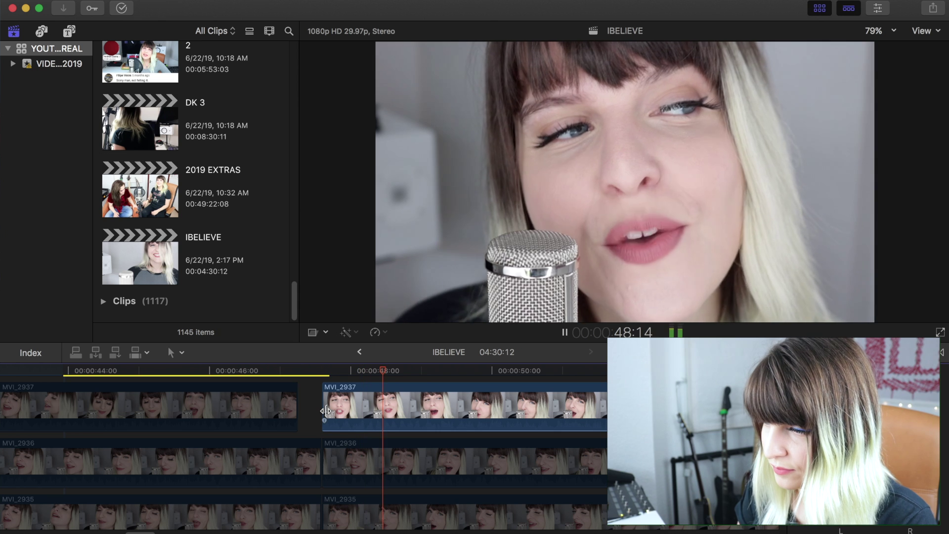
key(space)
click(463, 405)
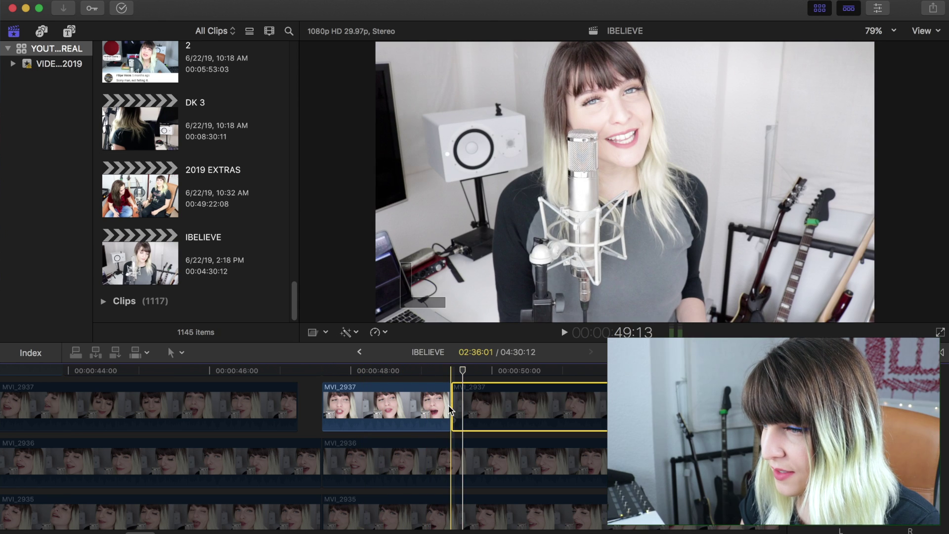
Step: Play the passage from about 46 to 48 seconds and look through the stacked takes for the next shot
scroll(427, 416, up, 10)
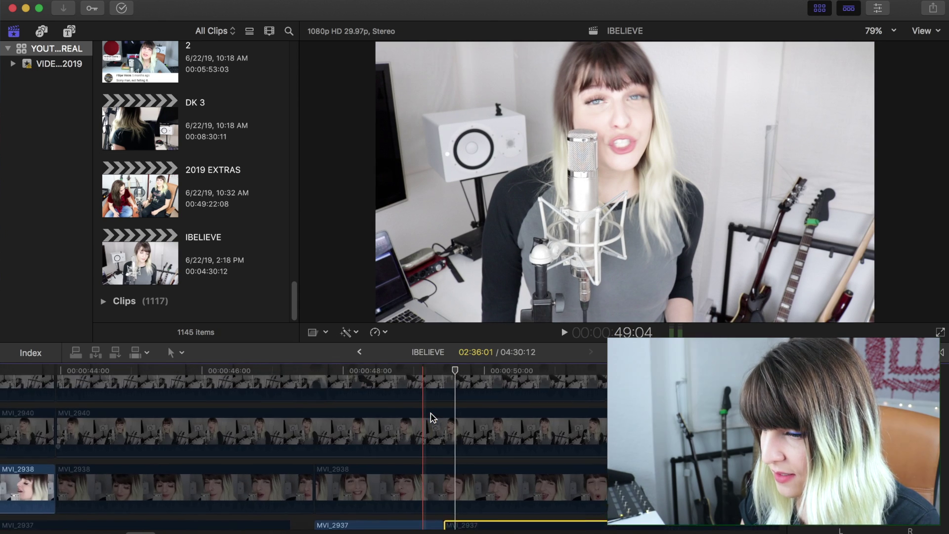
scroll(433, 417, down, 10)
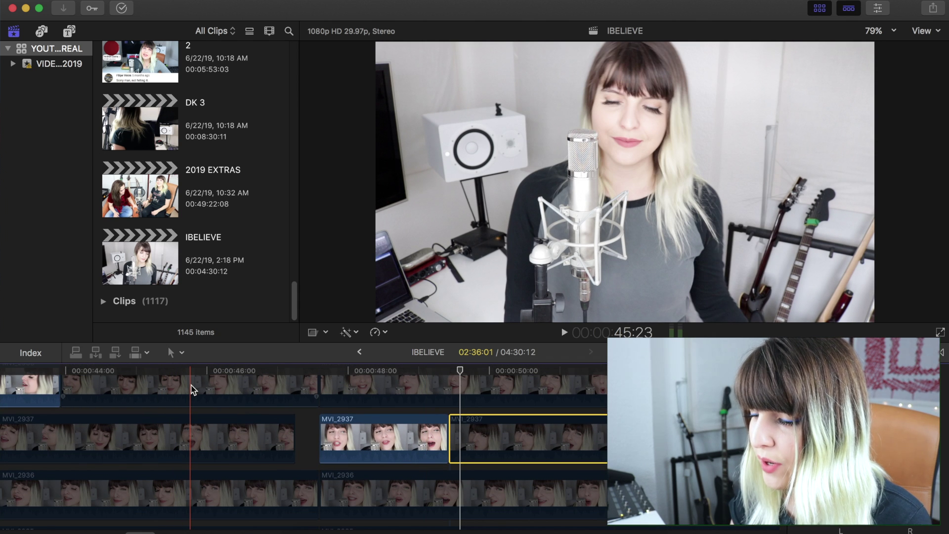
key(space)
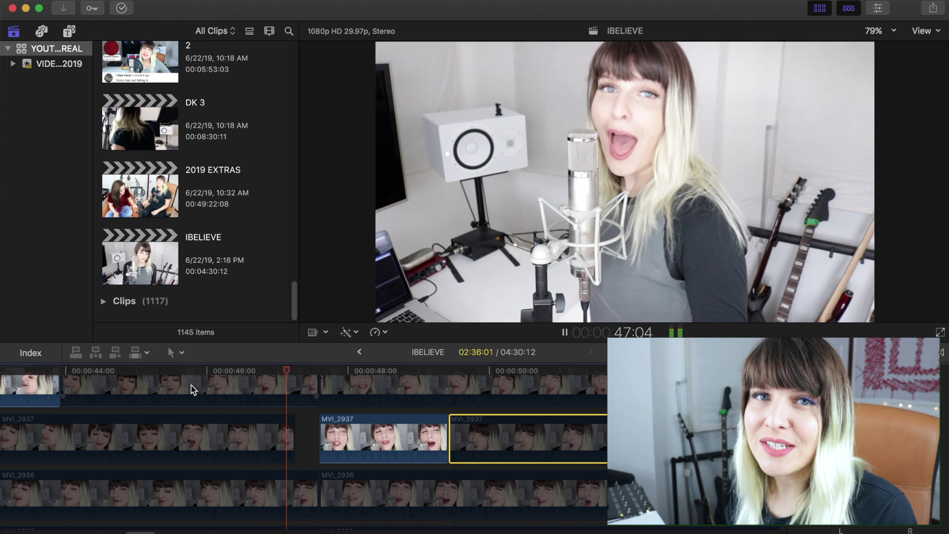
scroll(192, 389, up, 10)
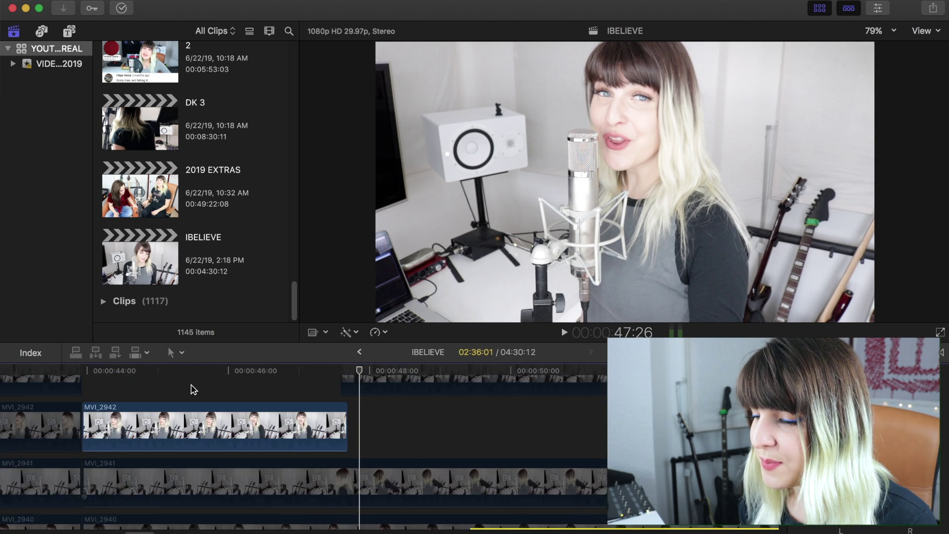
scroll(191, 389, down, 15)
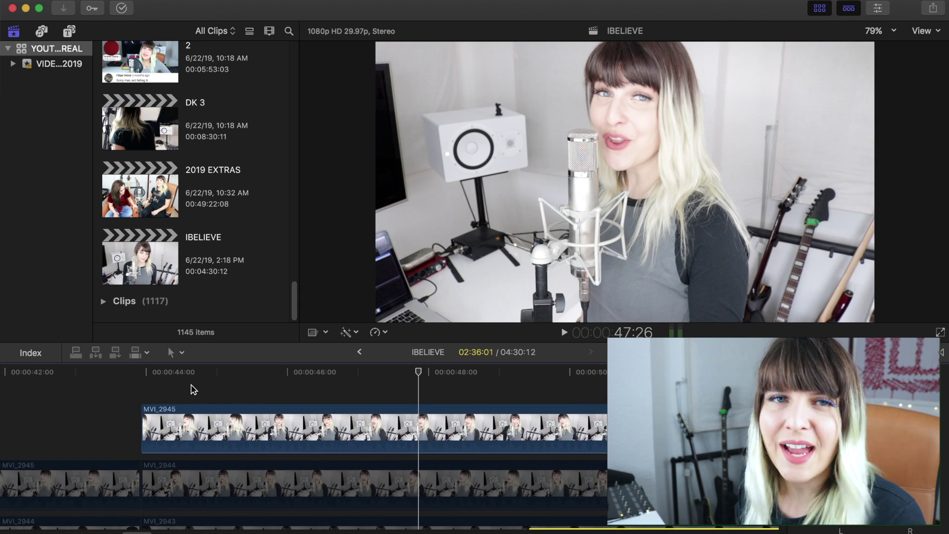
Step: Enable the MVI_2919 part starting at about 49.5 seconds, and play the sequence from 47 to about 52 seconds
click(372, 455)
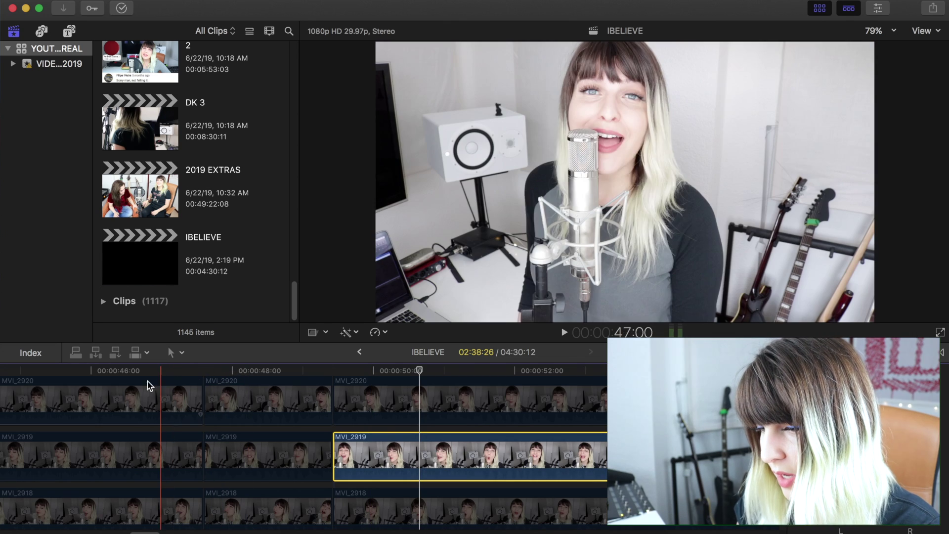
key(space)
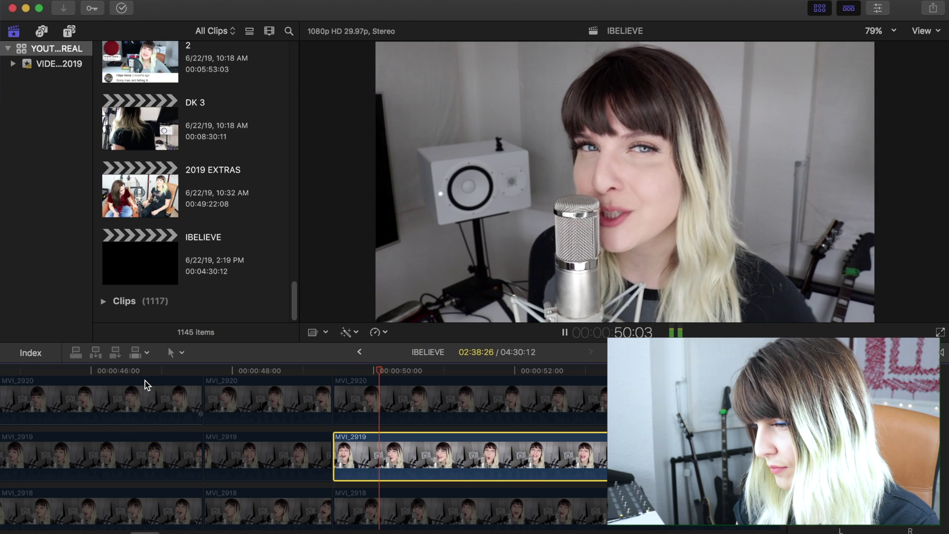
key(space)
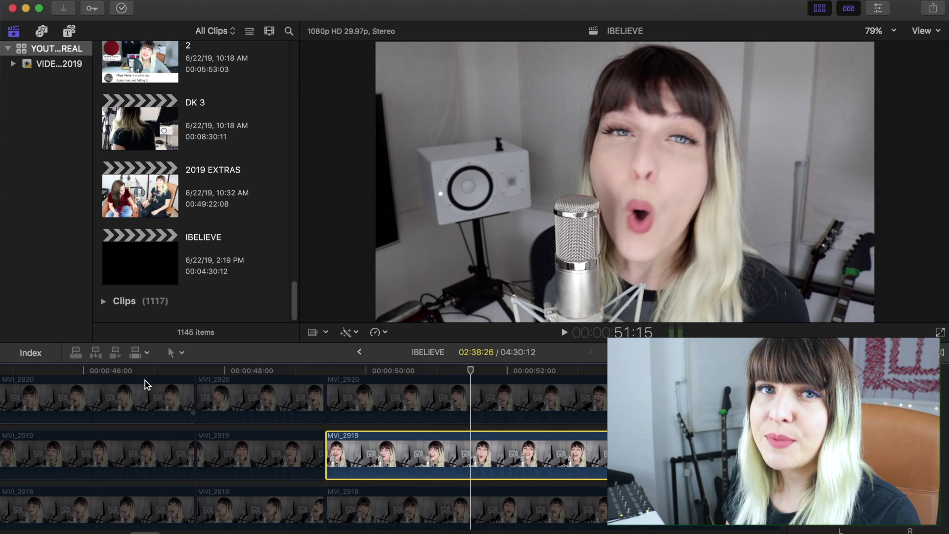
key(space)
key(space)
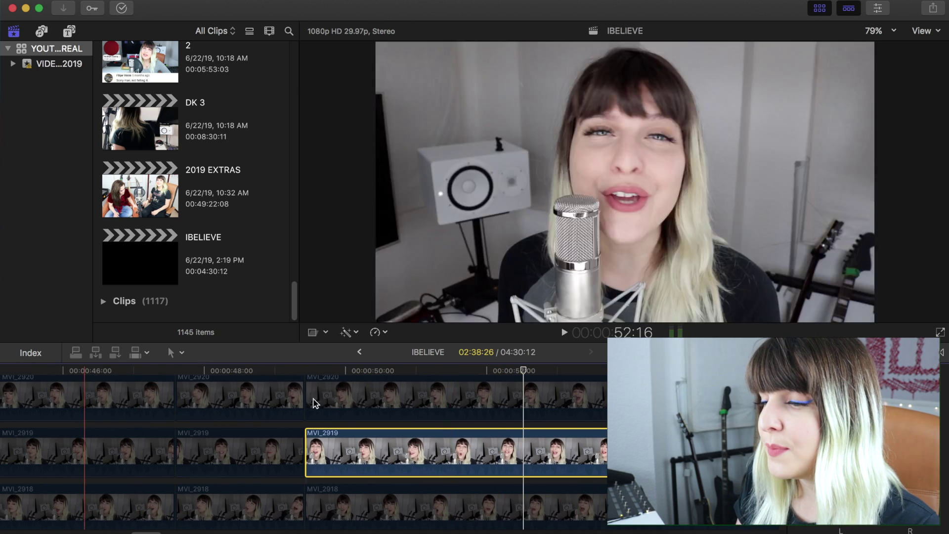
Step: Replay MVI_2919 from about 50 seconds, and blade it and the MVI_2920 take above it at about 51.5 seconds
key(space)
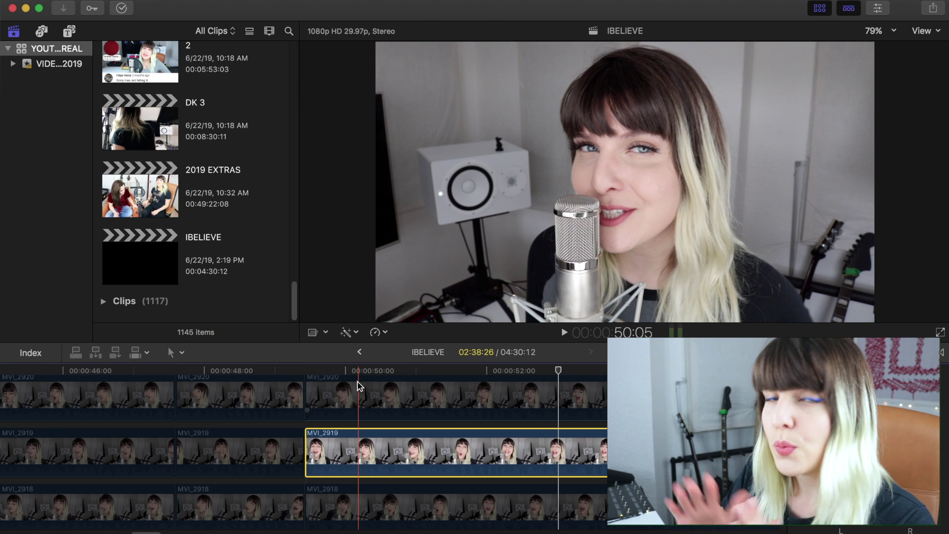
key(space)
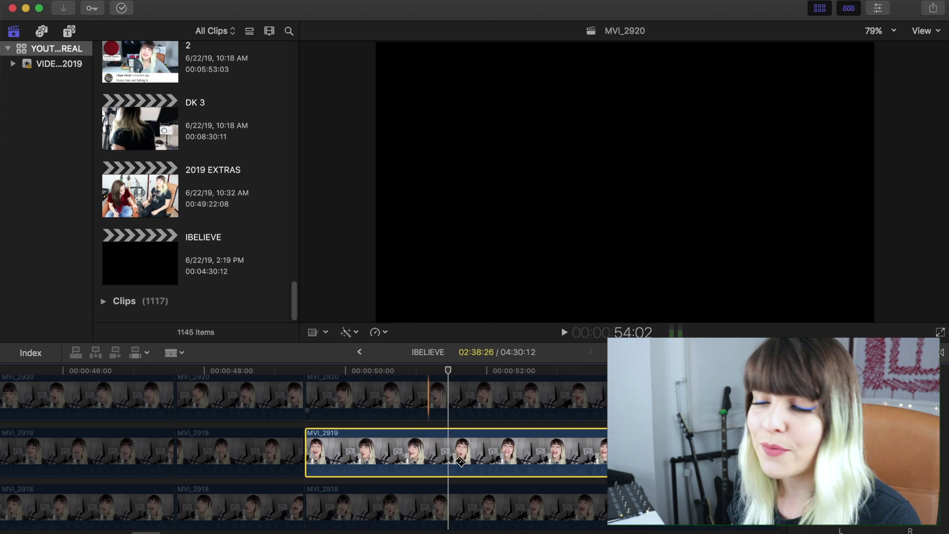
key(b)
click(448, 450)
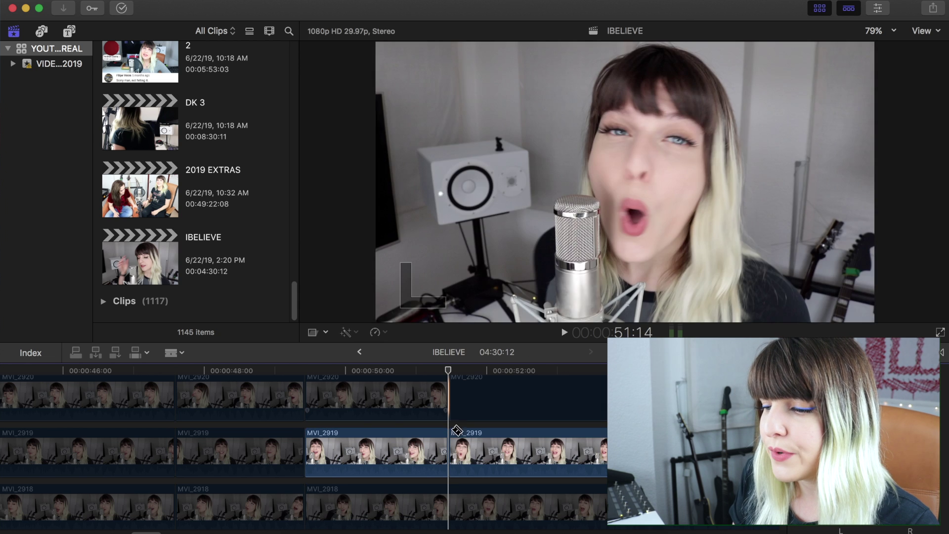
Step: Preview the MVI_2940 part following the cut at about 51.5 seconds, and enable the MVI_2938 part in its place
scroll(455, 425, down, 2)
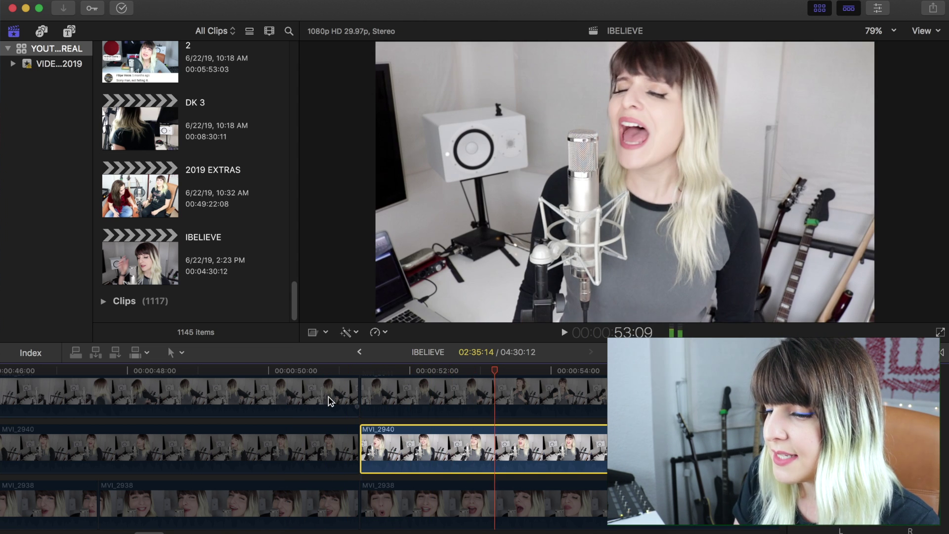
click(398, 500)
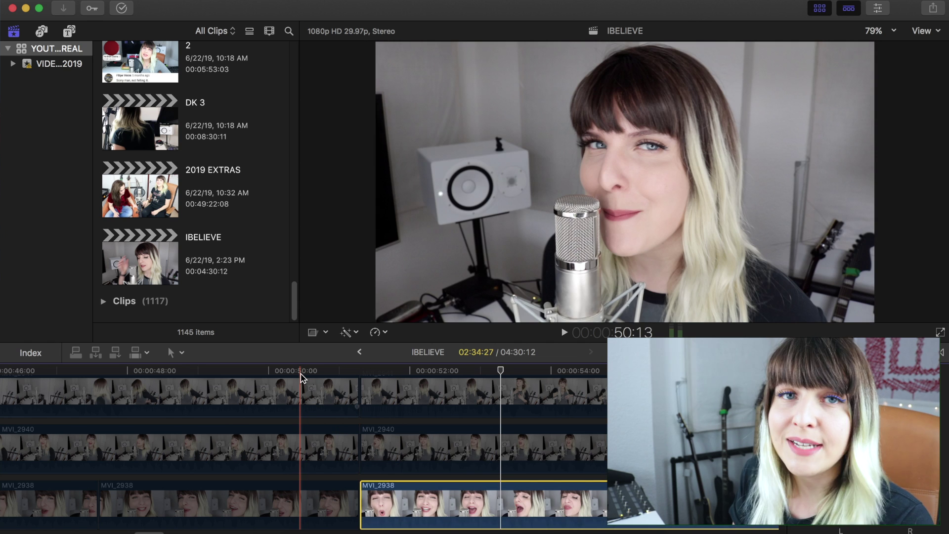
Step: Replay the cut at about 51.5 seconds, compare the stacked takes, and enable the MVI_2934 part in place of MVI_2938
key(space)
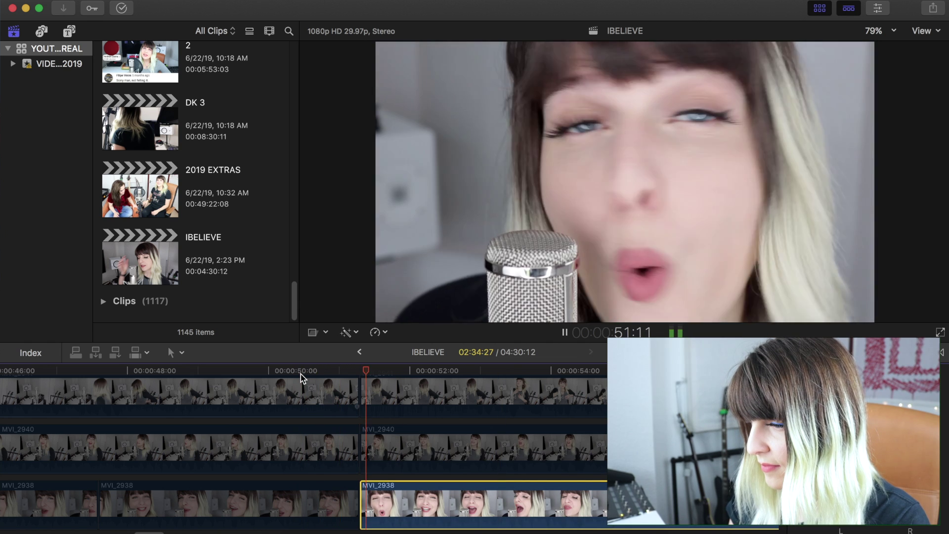
scroll(346, 482, down, 2)
key(space)
scroll(306, 445, down, 6)
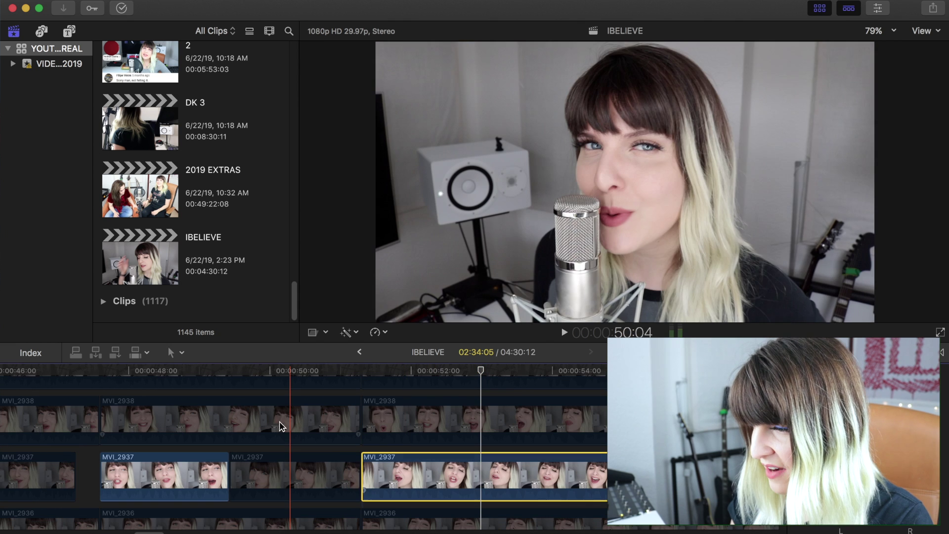
click(383, 419)
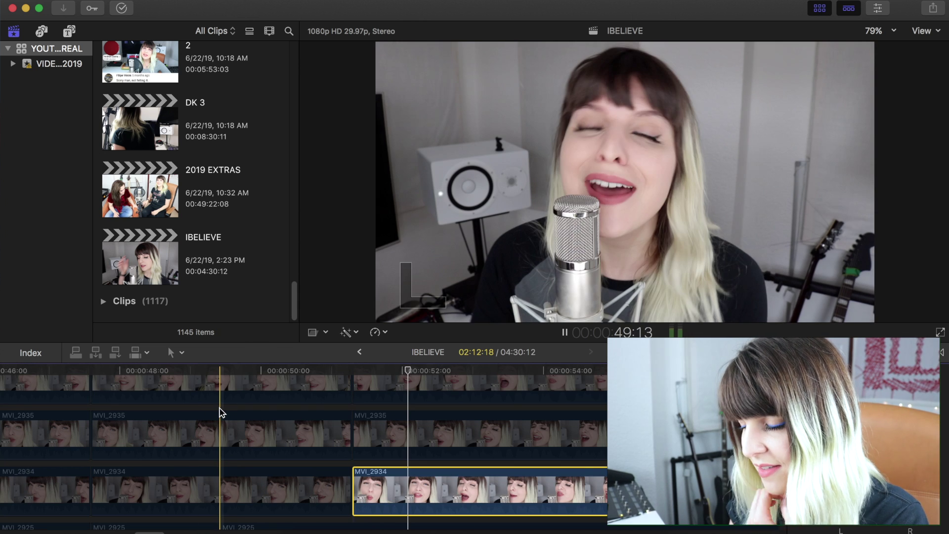
Step: Use the MVI_2942 part starting at about 53.5 seconds as the next shot, and play the edited passage from about 44 seconds
key(space)
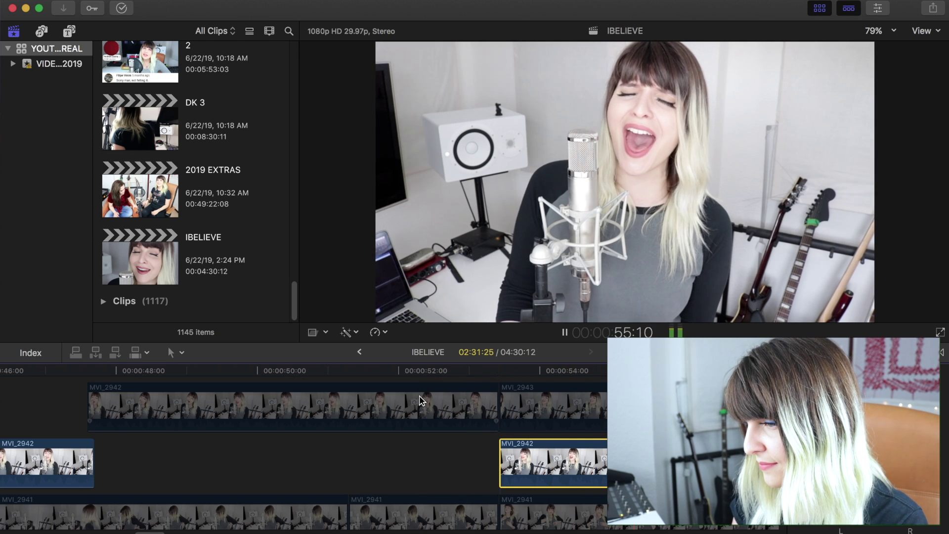
scroll(481, 491, down, 2)
click(508, 477)
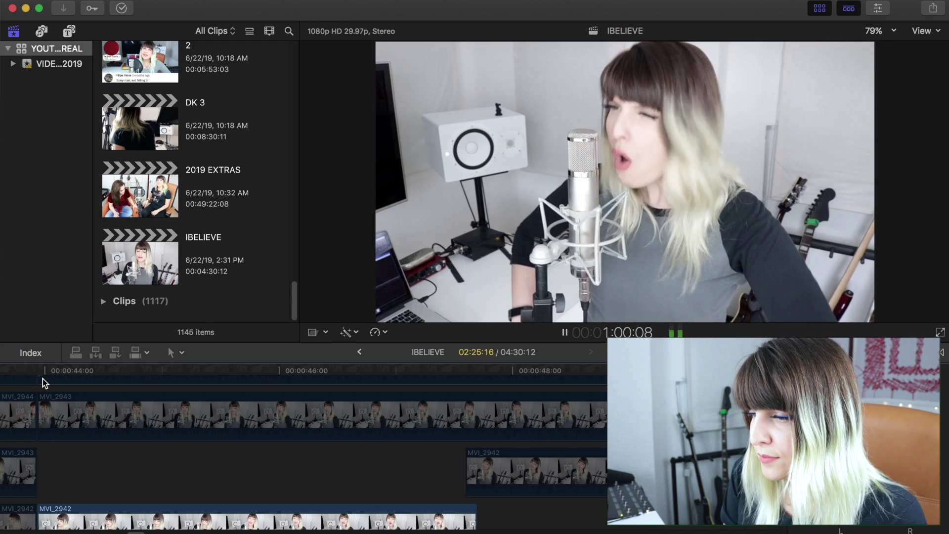
key(space)
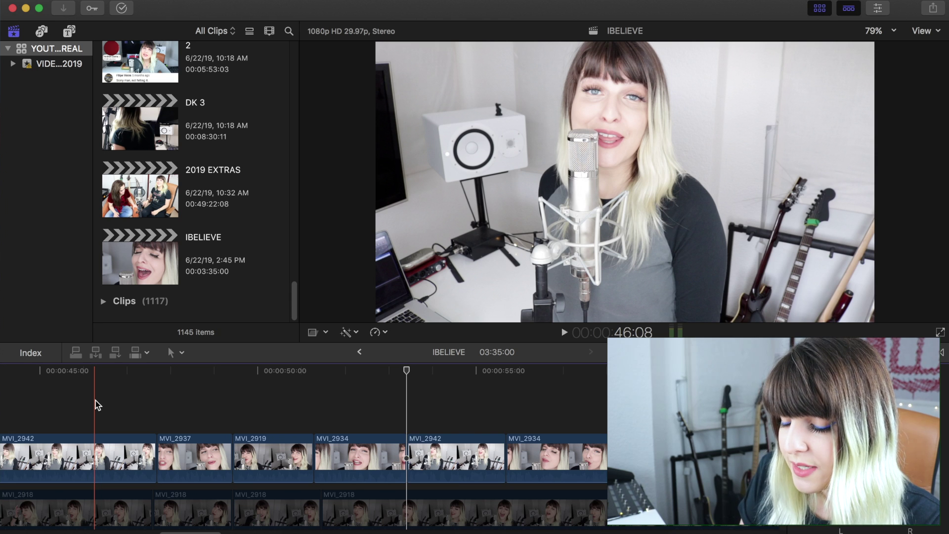
Step: Combine the consecutive chosen takes above MVI_2918 into a compound clip named IBELIEVE Clip in the VIDEOS 2019 event
drag(96, 400, 620, 448)
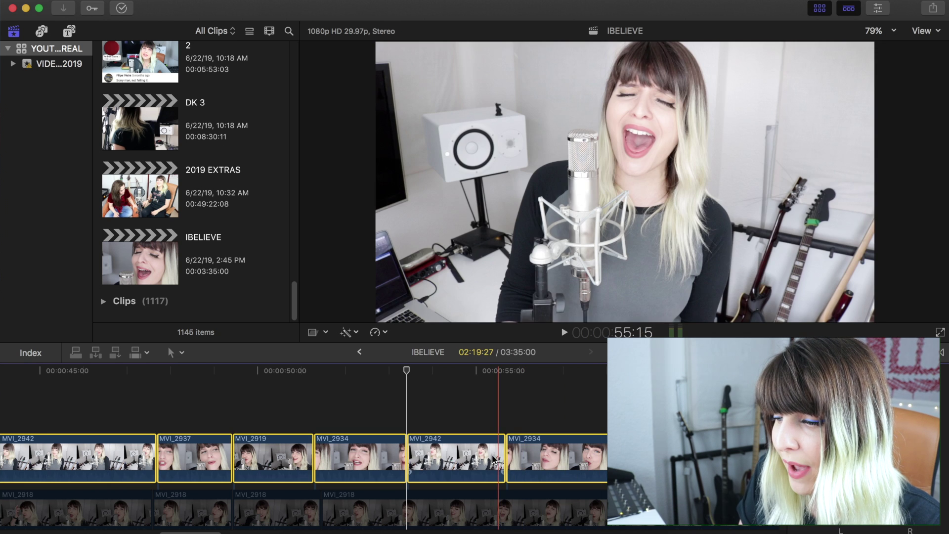
right_click(488, 451)
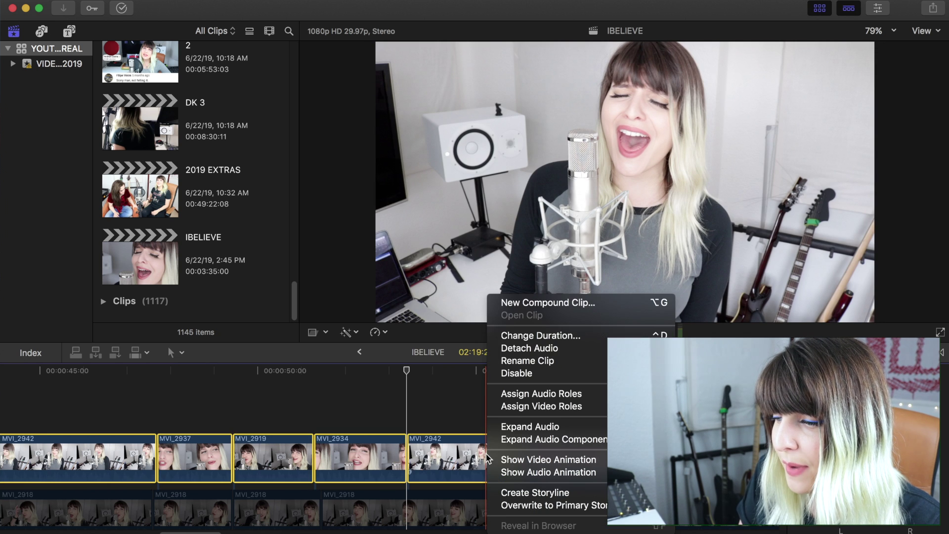
click(512, 307)
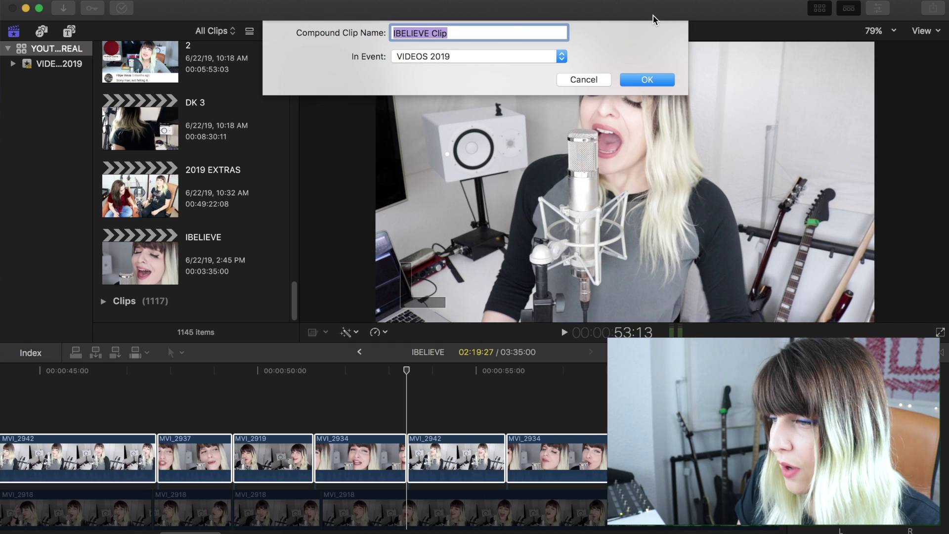
click(645, 79)
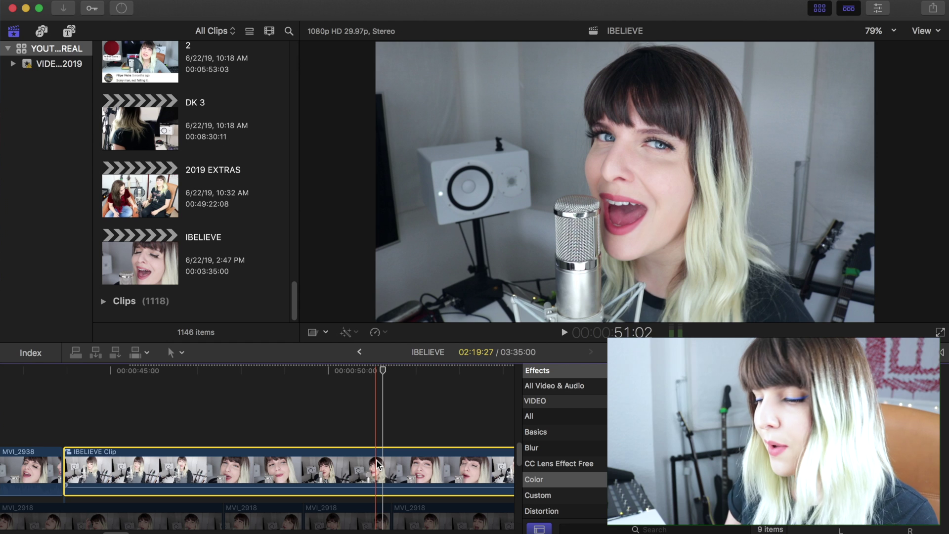
Step: Adjust the compound clip's saturation in the Color Board to -21% for shadows and 14% for midtones, and close the inspector
click(346, 332)
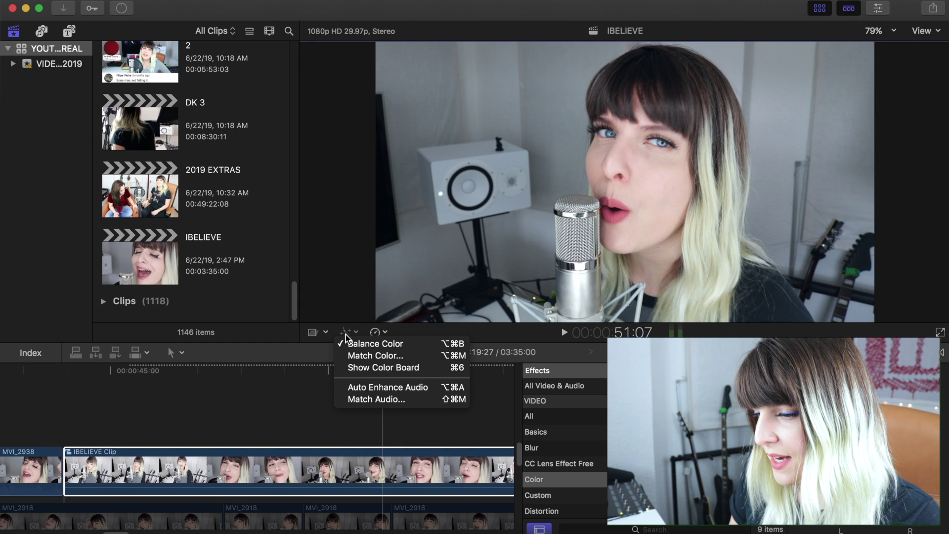
click(358, 368)
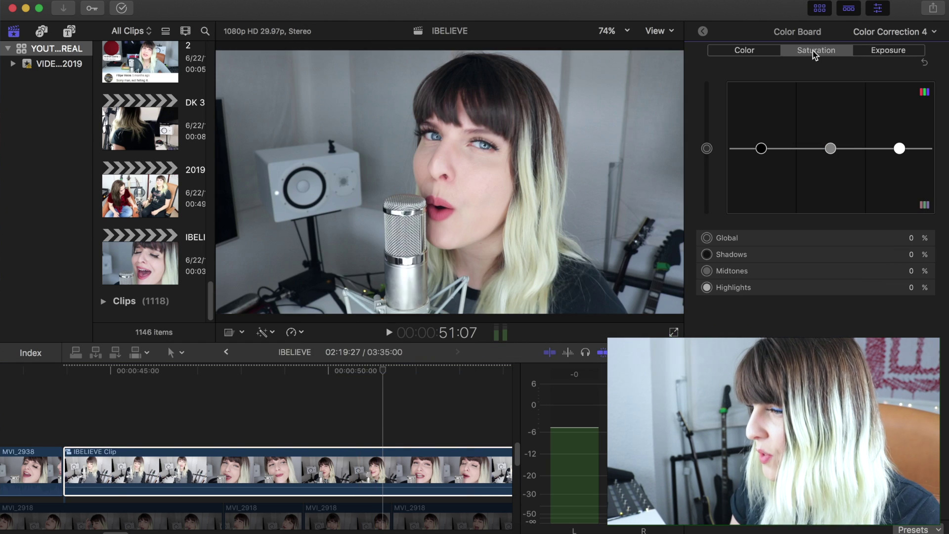
click(873, 53)
click(816, 51)
drag(761, 148, 763, 154)
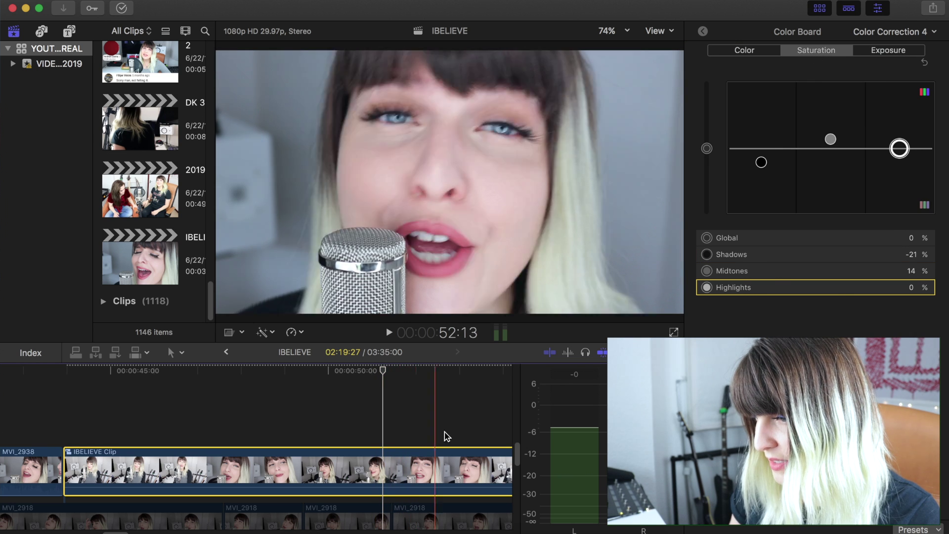
key(super+4)
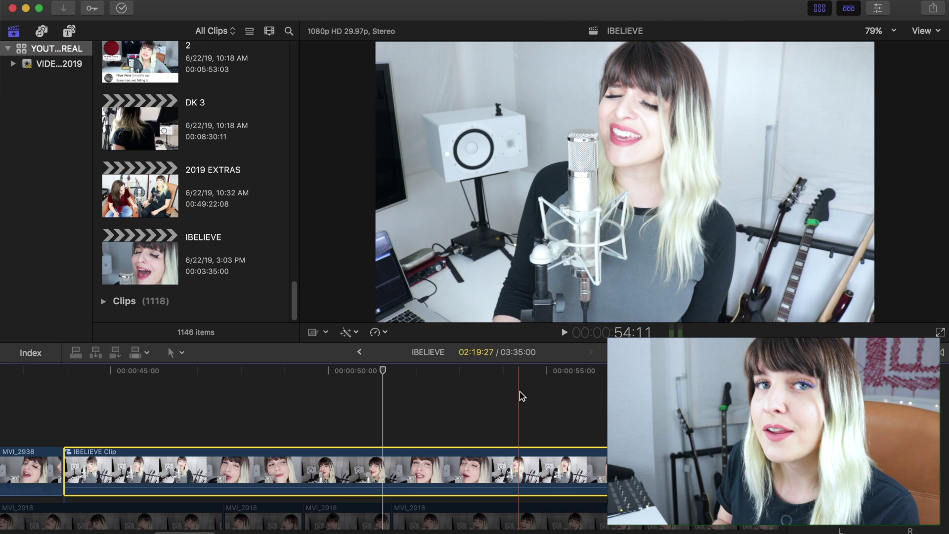